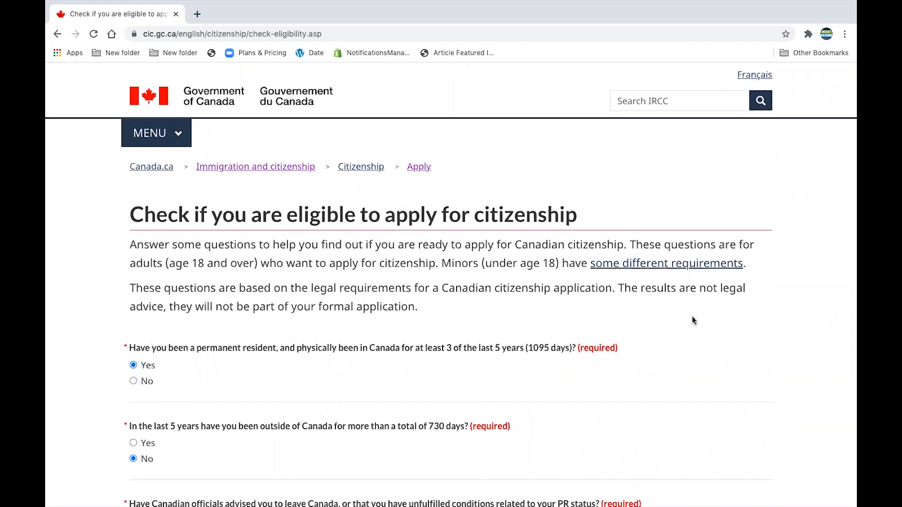
# Scroll to the likely-eligible result and open the adult citizenship application package page
pyautogui.scroll(-15, 691, 319)
pyautogui.scroll(-2, 692, 320)
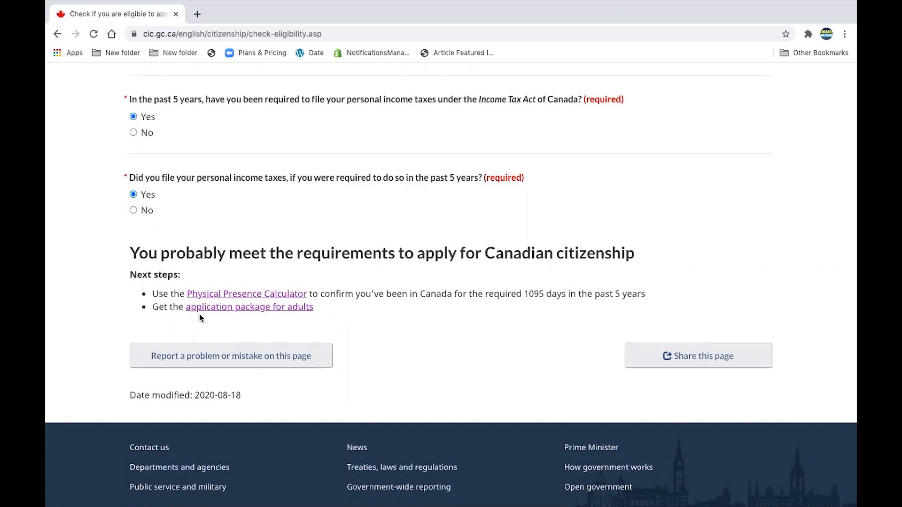
pyautogui.click(268, 308)
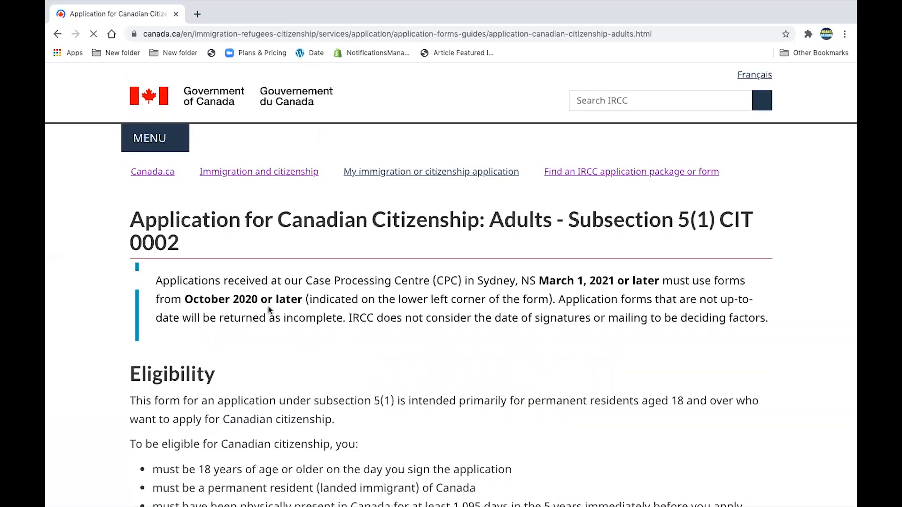
# Scroll the Adults CIT 0002 page down to its Application Package list
pyautogui.scroll(-15, 268, 309)
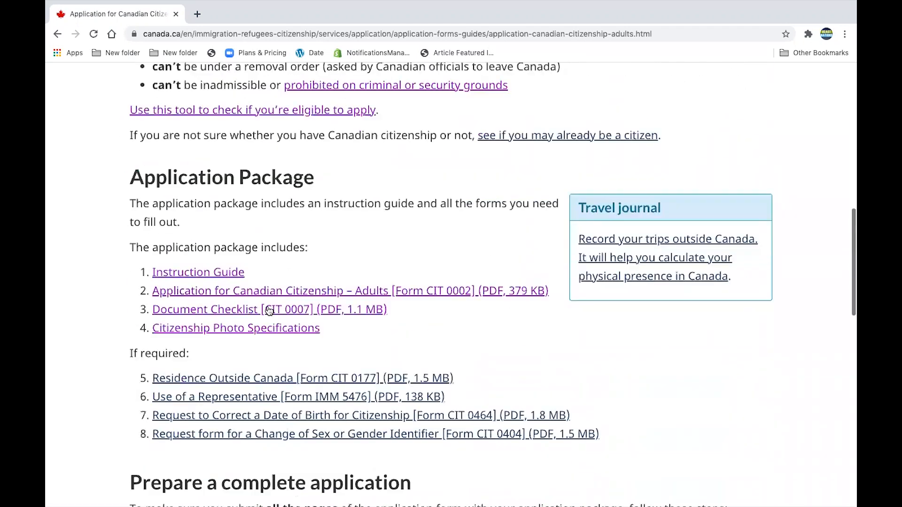
pyautogui.scroll(-2, 269, 311)
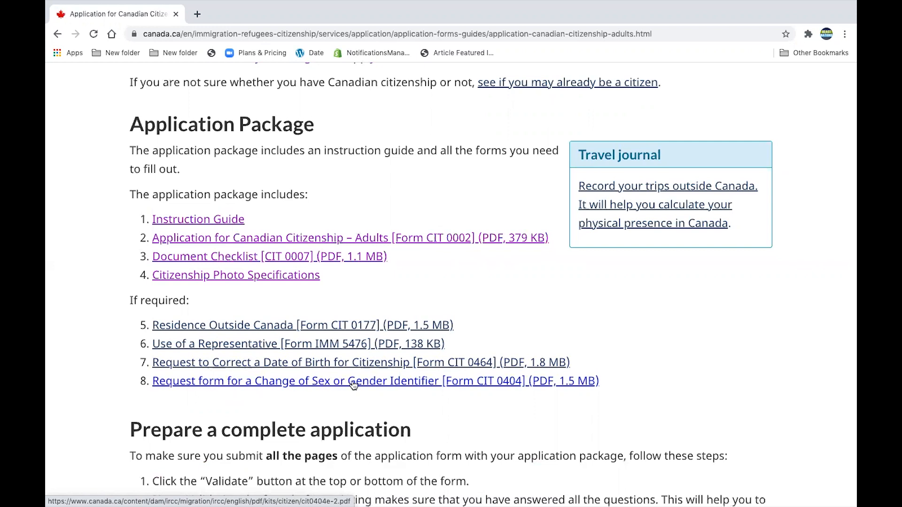
pyautogui.scroll(-4, 302, 393)
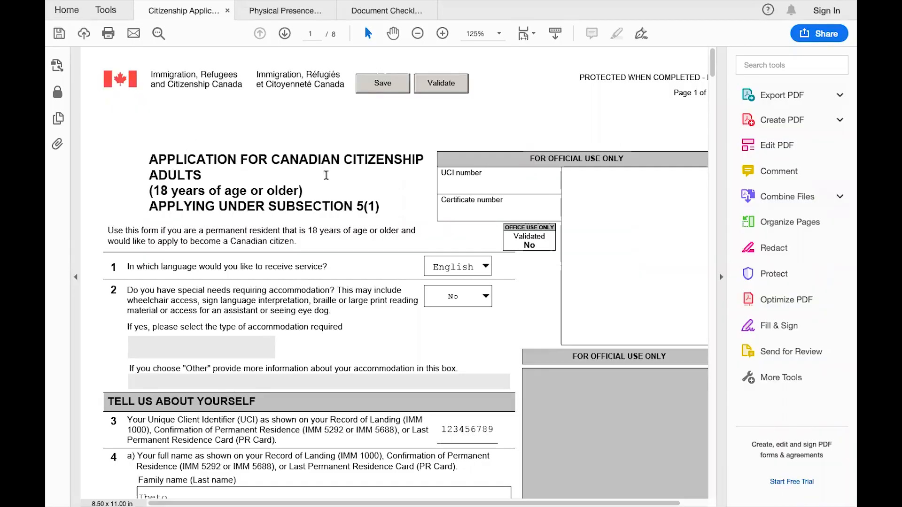
pyautogui.scroll(-1, 389, 257)
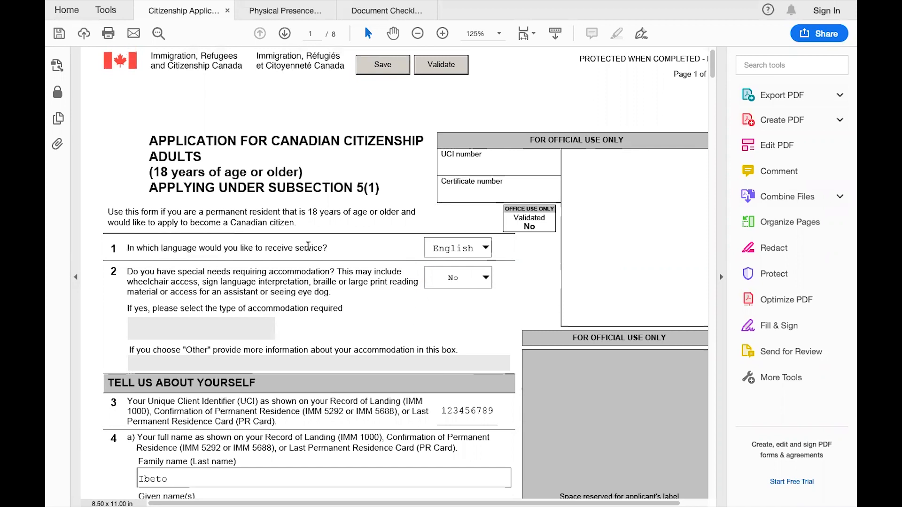
pyautogui.click(482, 250)
pyautogui.click(481, 277)
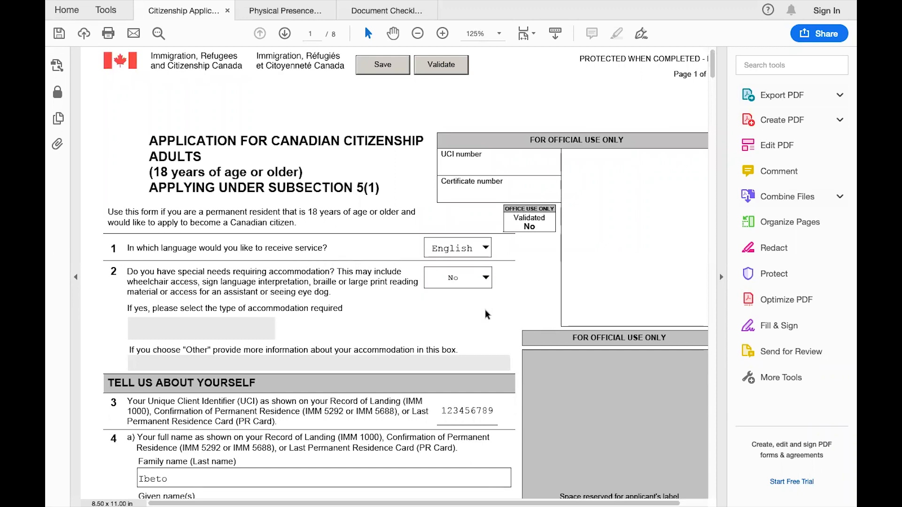
pyautogui.scroll(-2, 221, 227)
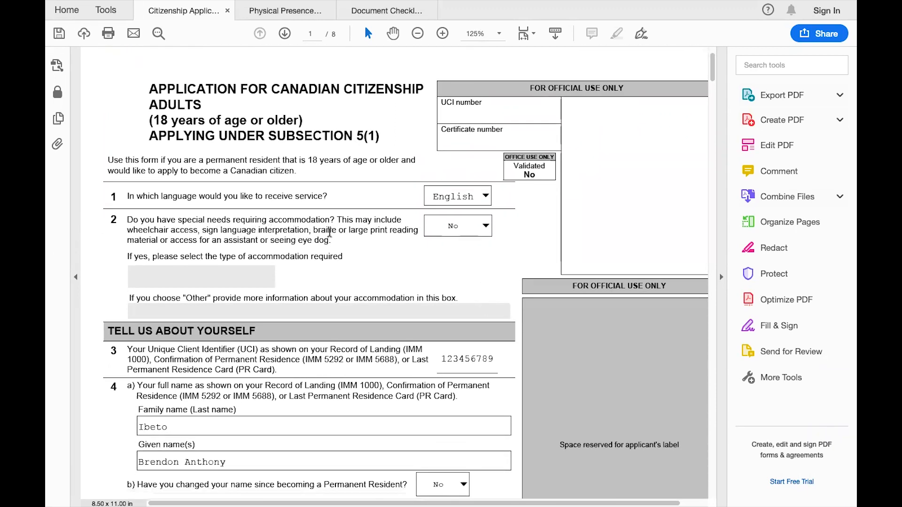
pyautogui.click(484, 234)
pyautogui.click(486, 267)
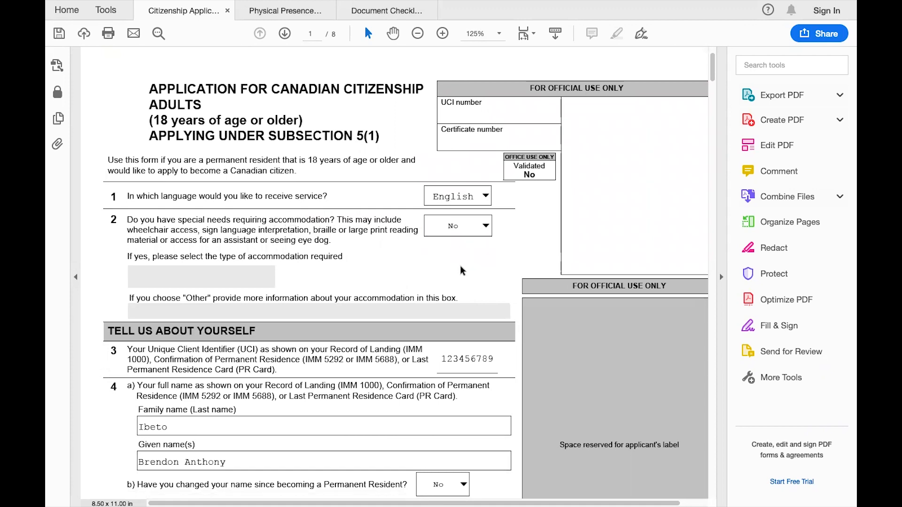
pyautogui.scroll(-4, 486, 267)
pyautogui.scroll(-1, 460, 266)
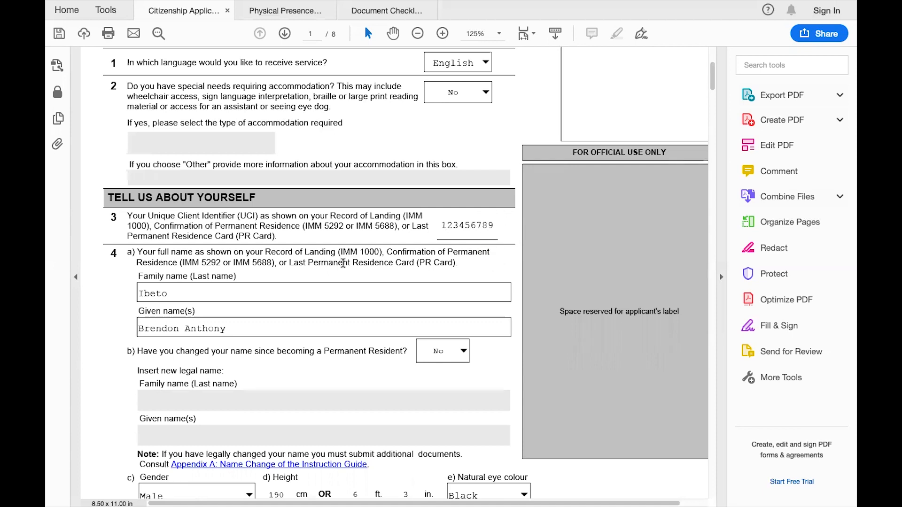
pyautogui.scroll(-3, 153, 267)
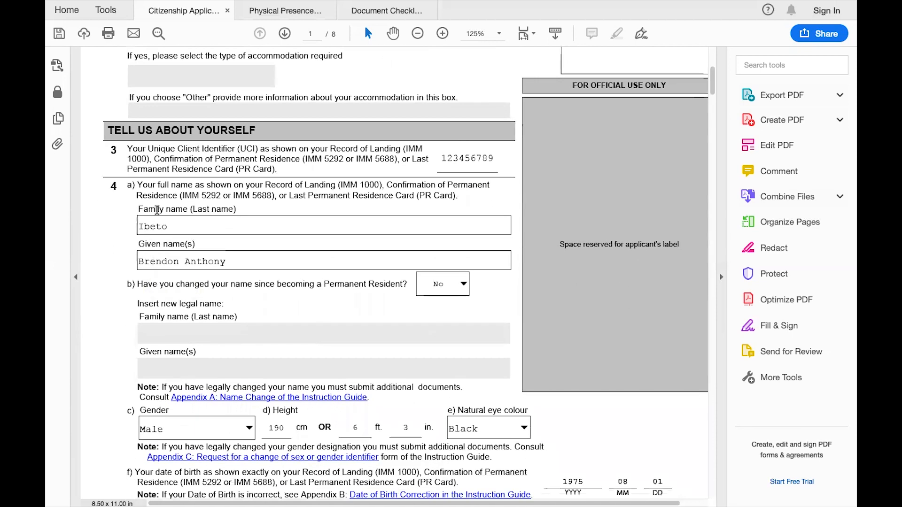
pyautogui.scroll(-2, 141, 245)
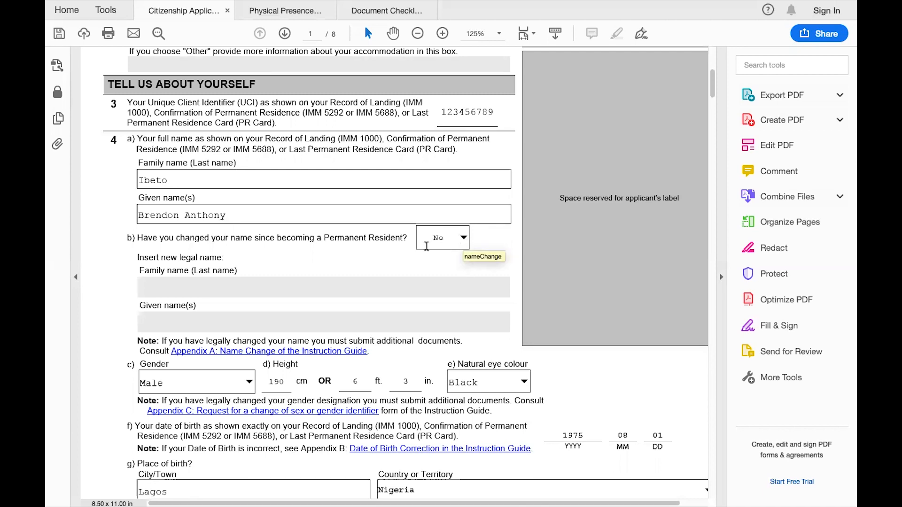
pyautogui.scroll(-3, 388, 275)
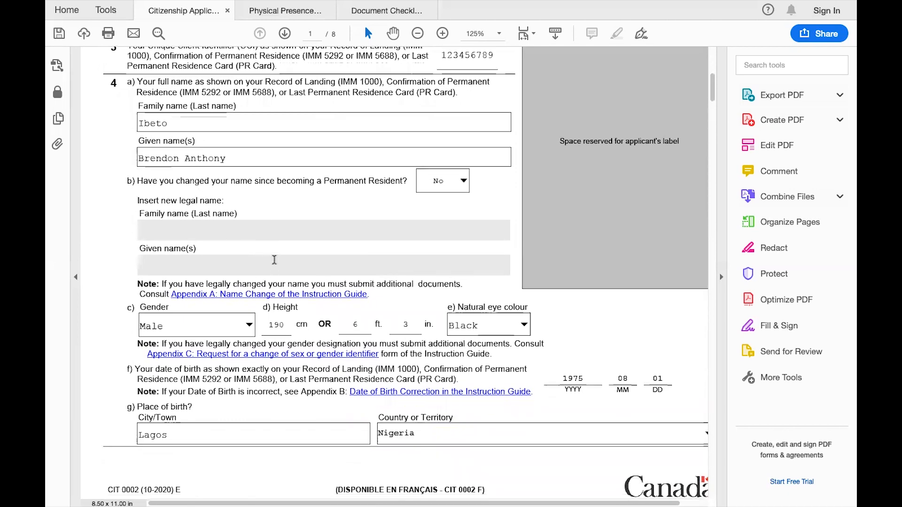
pyautogui.scroll(-1, 277, 221)
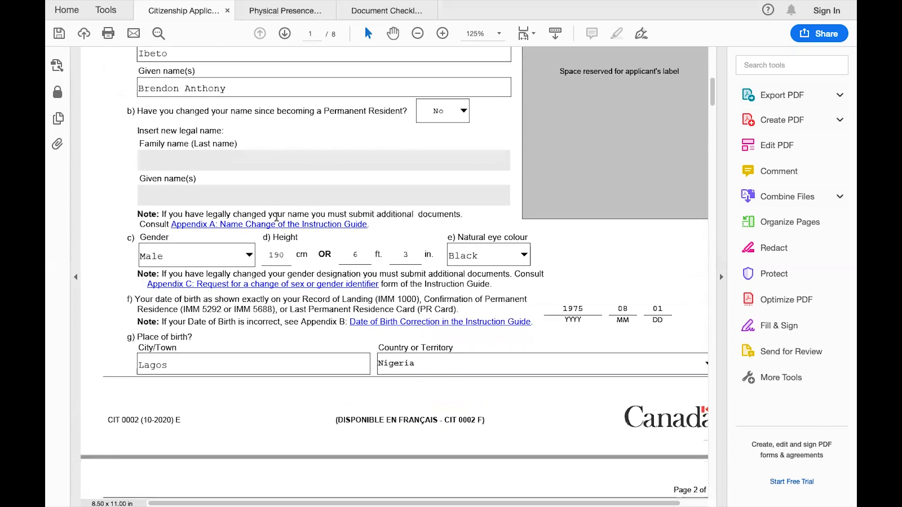
pyautogui.scroll(-2, 161, 159)
pyautogui.scroll(4, 161, 158)
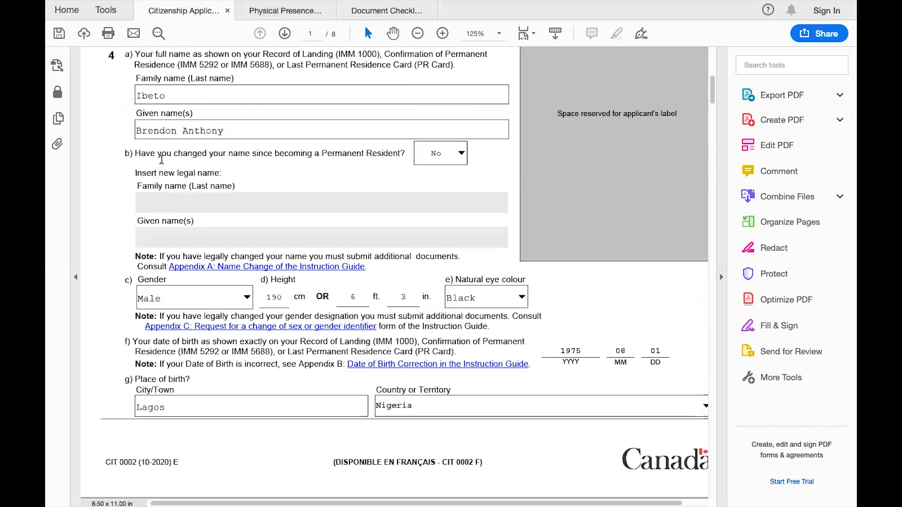
pyautogui.scroll(-2, 164, 178)
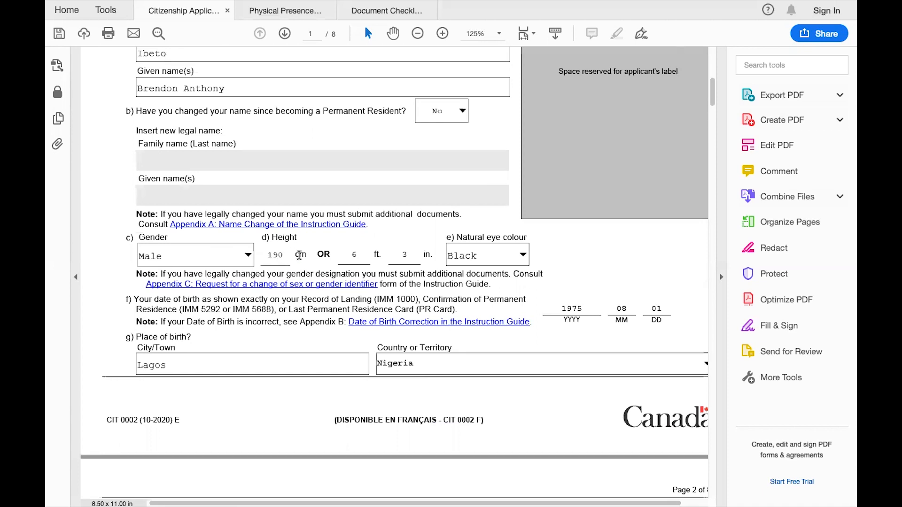
pyautogui.scroll(-2, 488, 261)
pyautogui.scroll(-2, 489, 261)
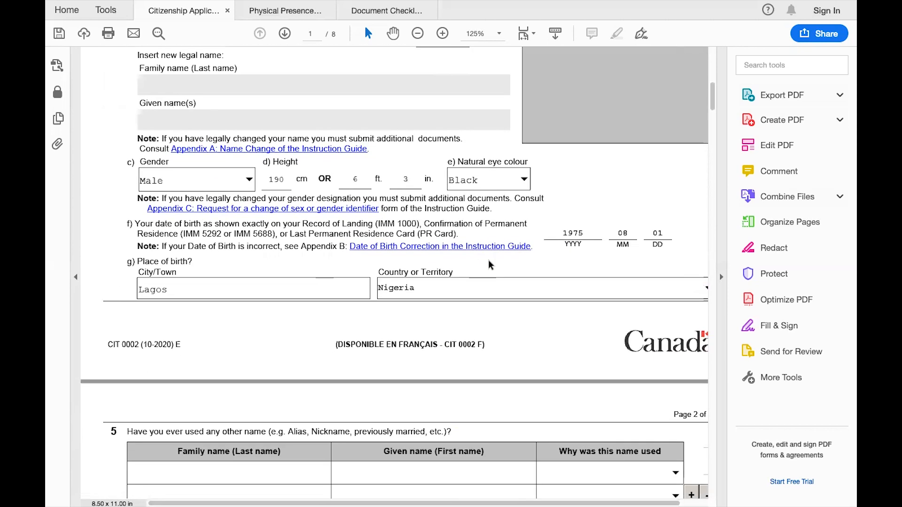
pyautogui.scroll(1, 489, 260)
pyautogui.scroll(-1, 488, 260)
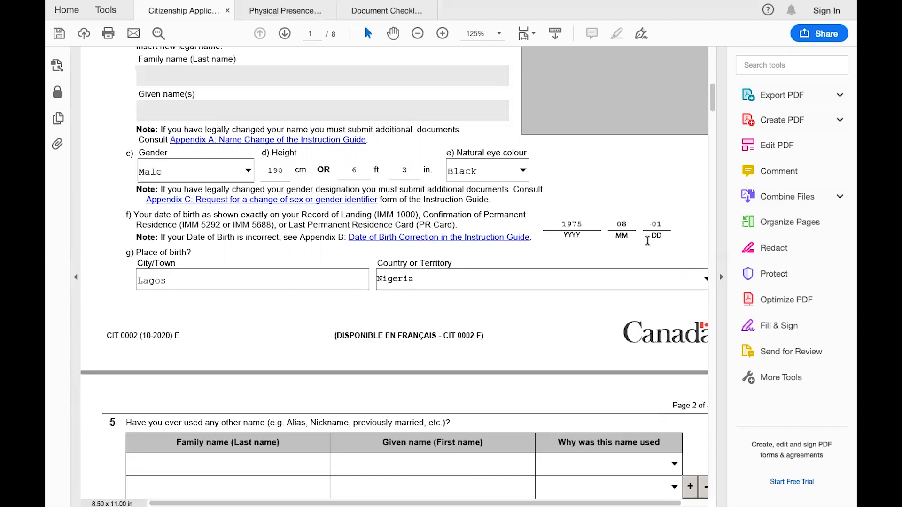
pyautogui.scroll(-2, 647, 240)
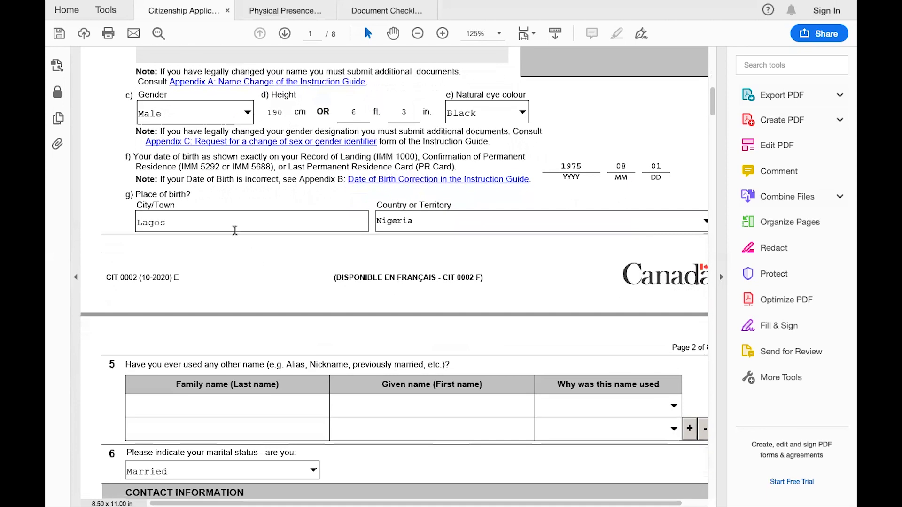
pyautogui.scroll(-3, 478, 230)
pyautogui.scroll(-3, 477, 230)
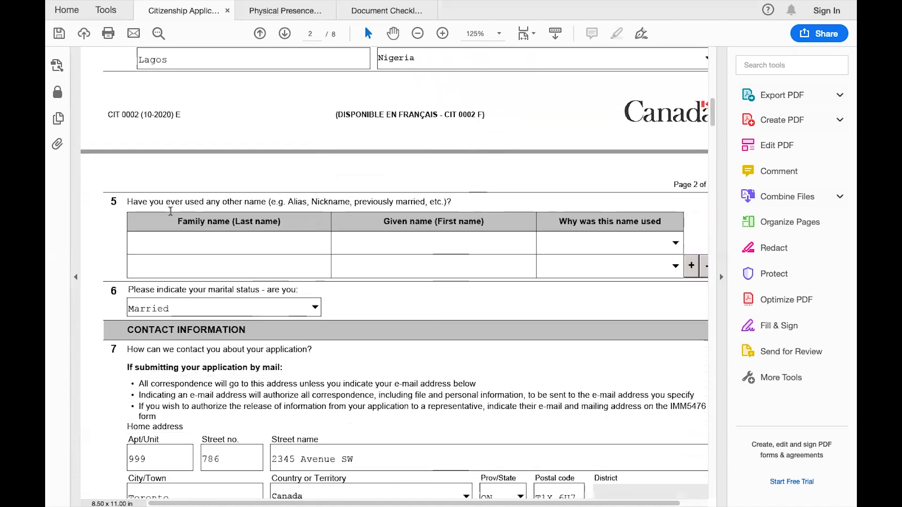
pyautogui.scroll(2, 340, 238)
pyautogui.scroll(-2, 340, 238)
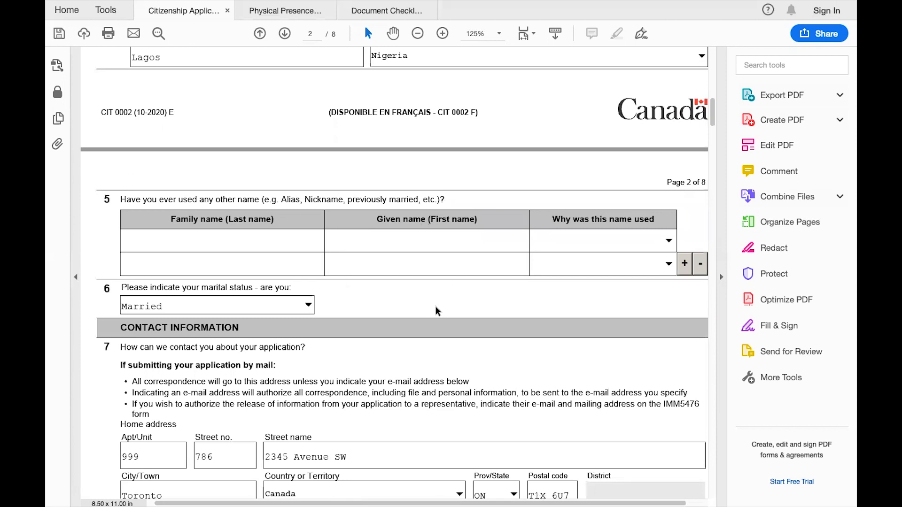
pyautogui.scroll(-3, 435, 308)
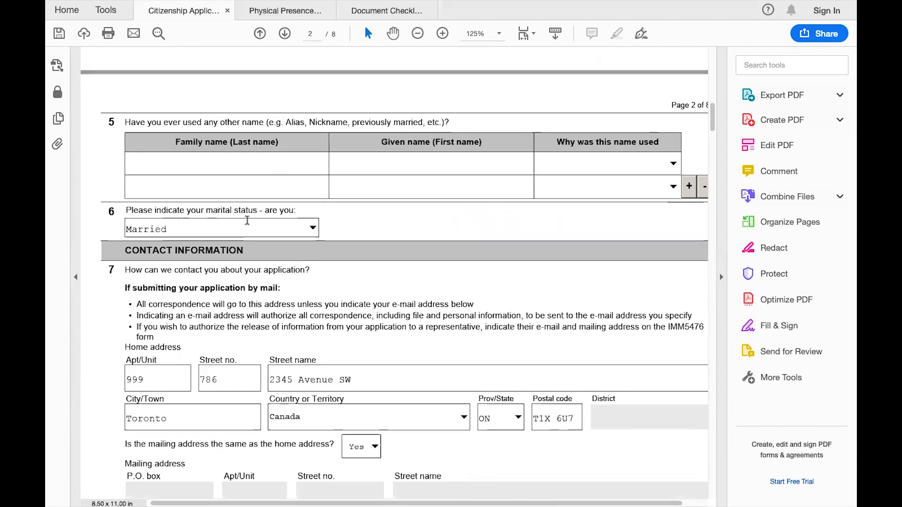
pyautogui.click(309, 229)
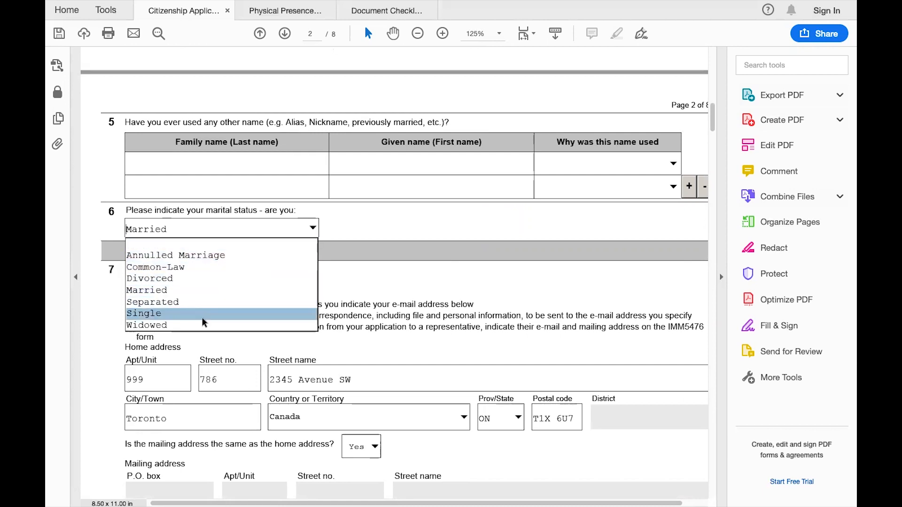
pyautogui.click(361, 219)
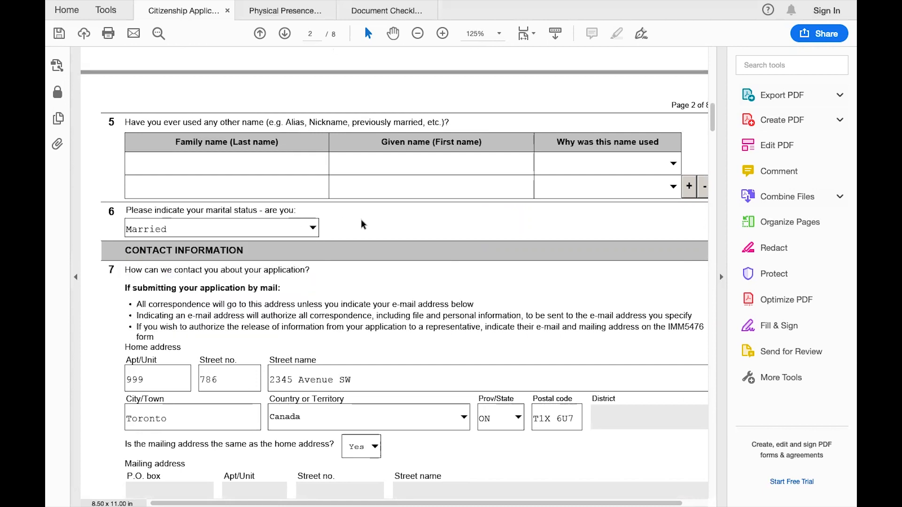
pyautogui.scroll(-1, 406, 275)
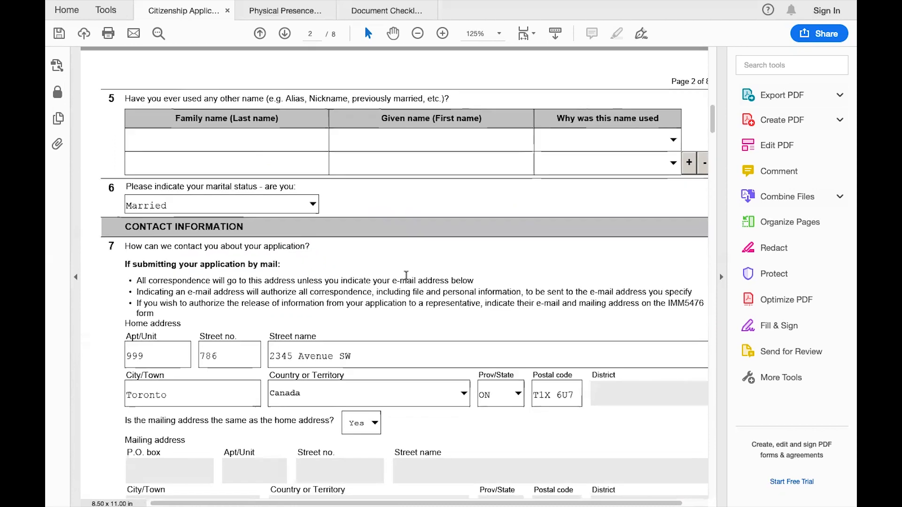
pyautogui.click(314, 205)
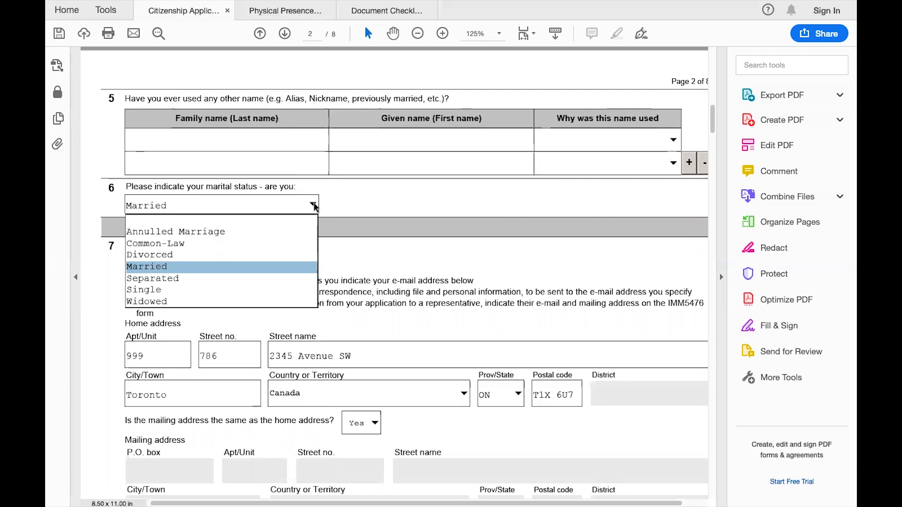
pyautogui.click(362, 207)
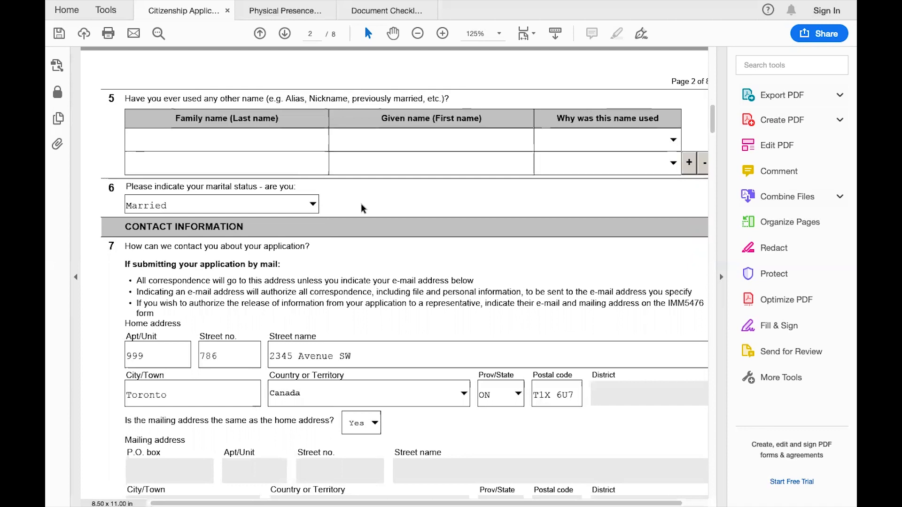
pyautogui.scroll(-1, 418, 291)
pyautogui.scroll(-2, 401, 236)
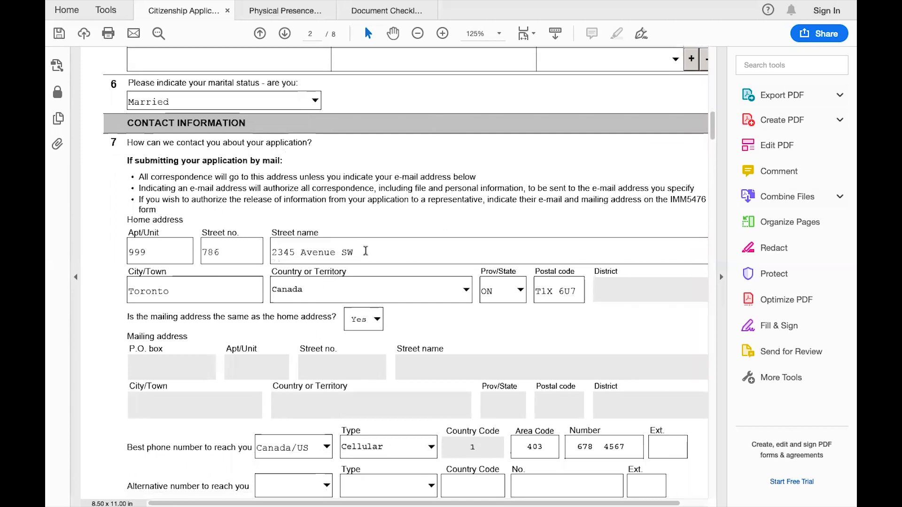
pyautogui.scroll(-1, 364, 250)
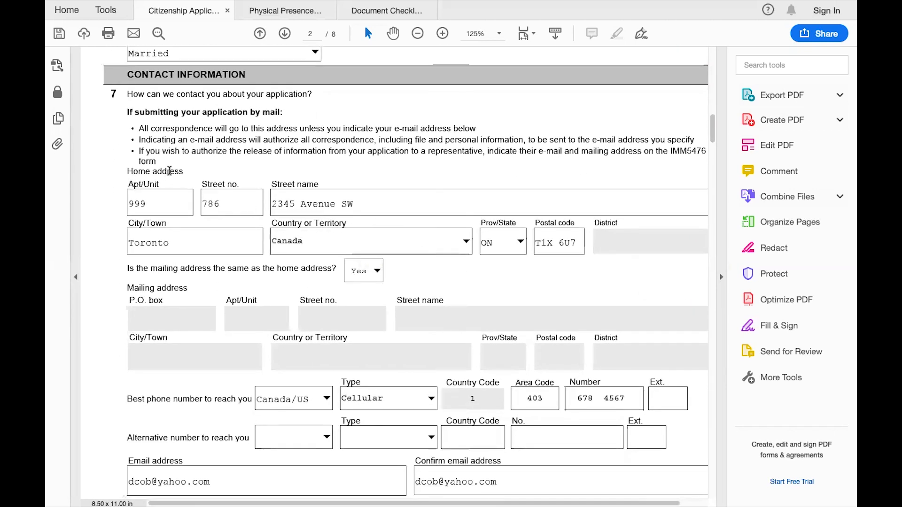
pyautogui.scroll(-1, 401, 266)
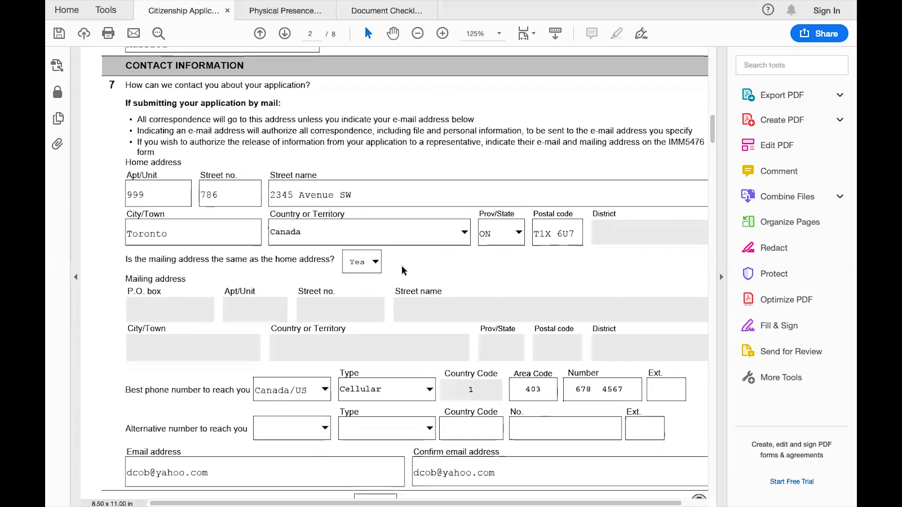
pyautogui.scroll(1, 401, 265)
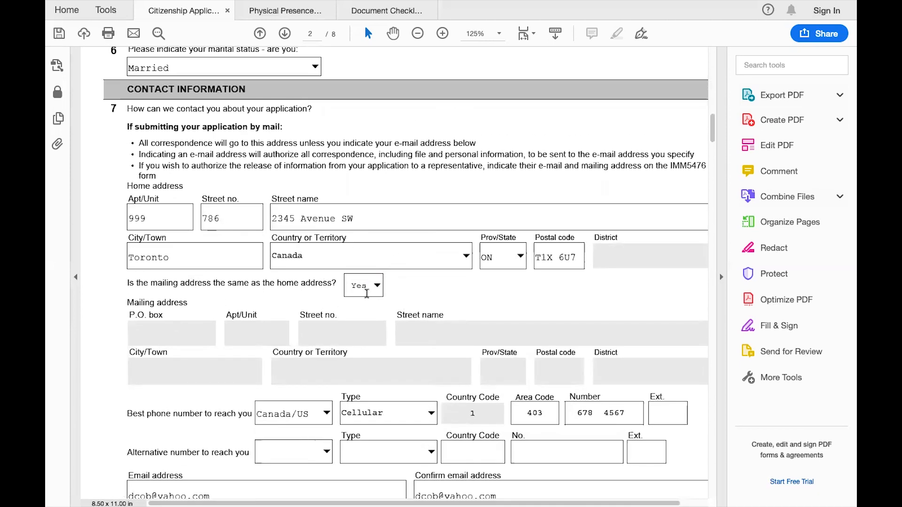
pyautogui.scroll(-3, 371, 298)
pyautogui.scroll(-3, 371, 298)
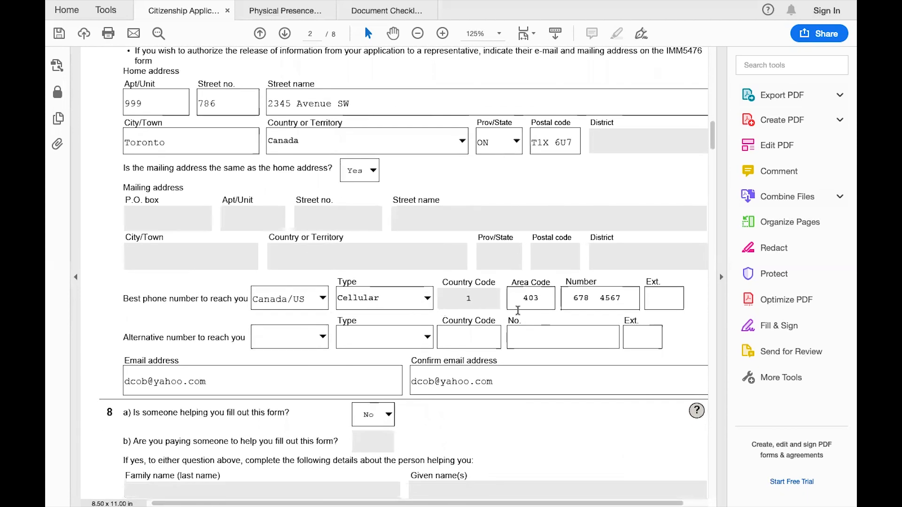
pyautogui.scroll(-6, 620, 318)
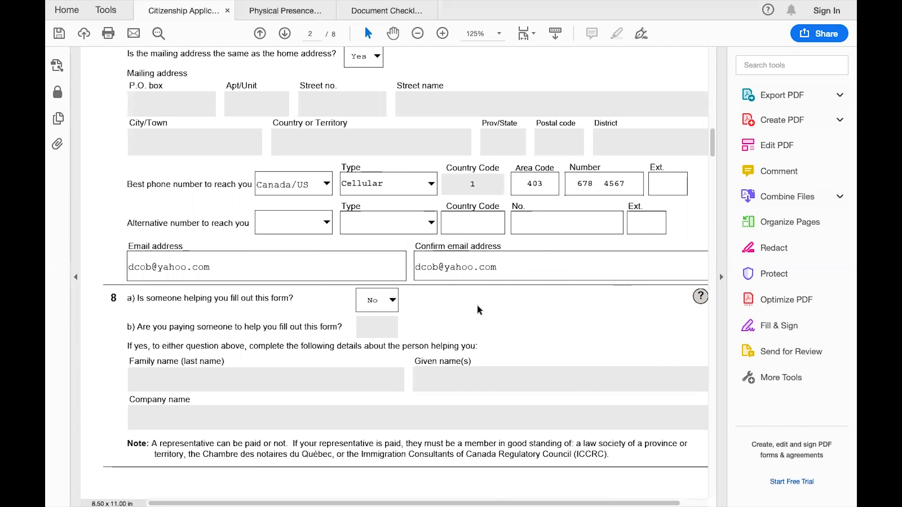
pyautogui.scroll(-2, 478, 305)
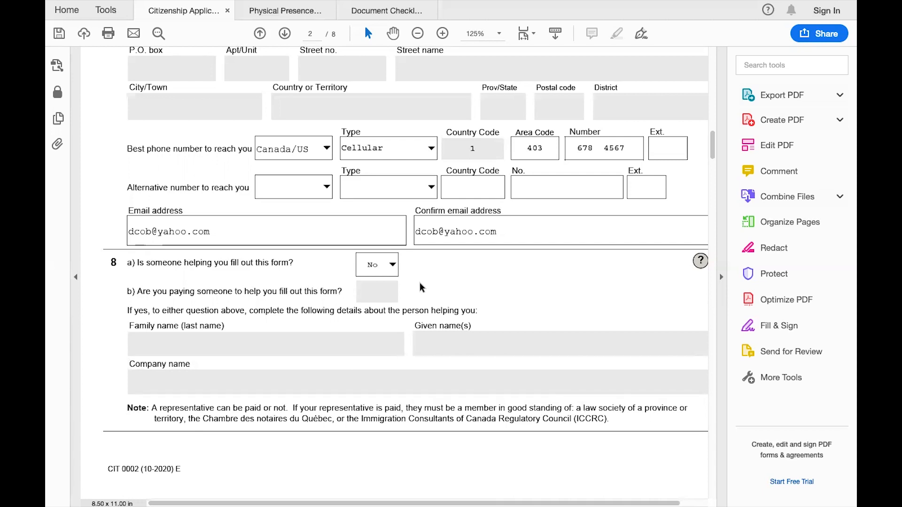
pyautogui.scroll(-3, 419, 287)
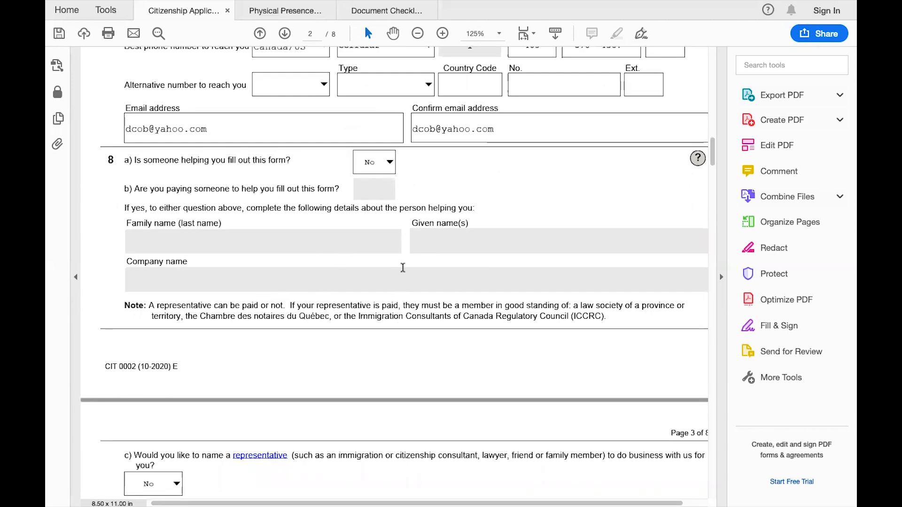
pyautogui.scroll(-4, 402, 268)
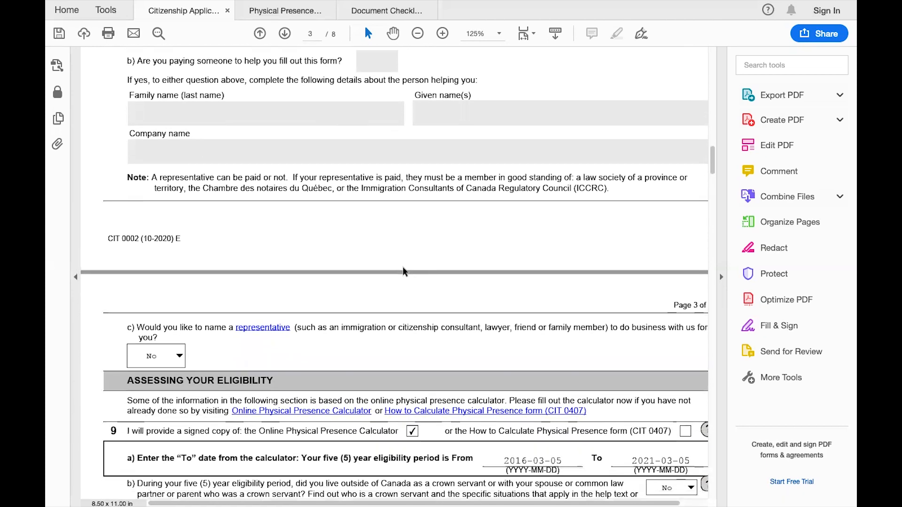
pyautogui.scroll(-1, 402, 266)
pyautogui.scroll(2, 403, 267)
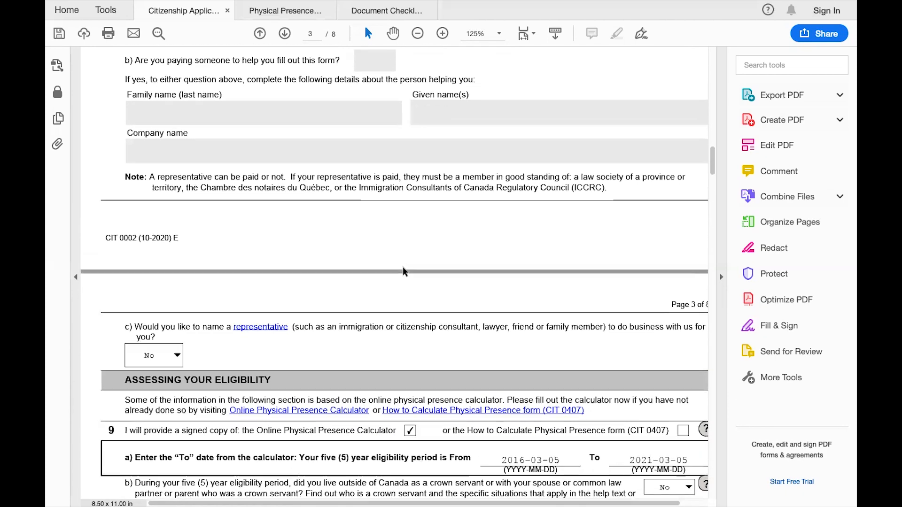
pyautogui.scroll(-2, 402, 267)
pyautogui.scroll(-2, 402, 266)
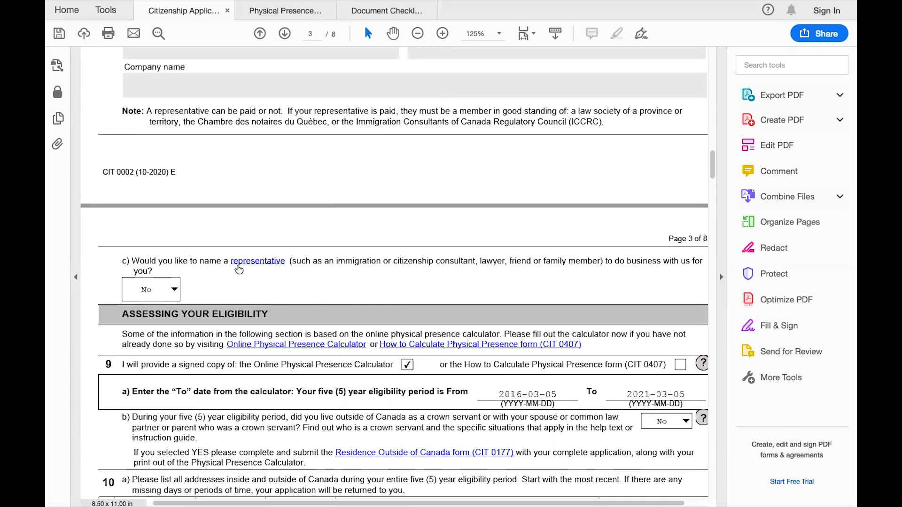
pyautogui.scroll(-4, 189, 297)
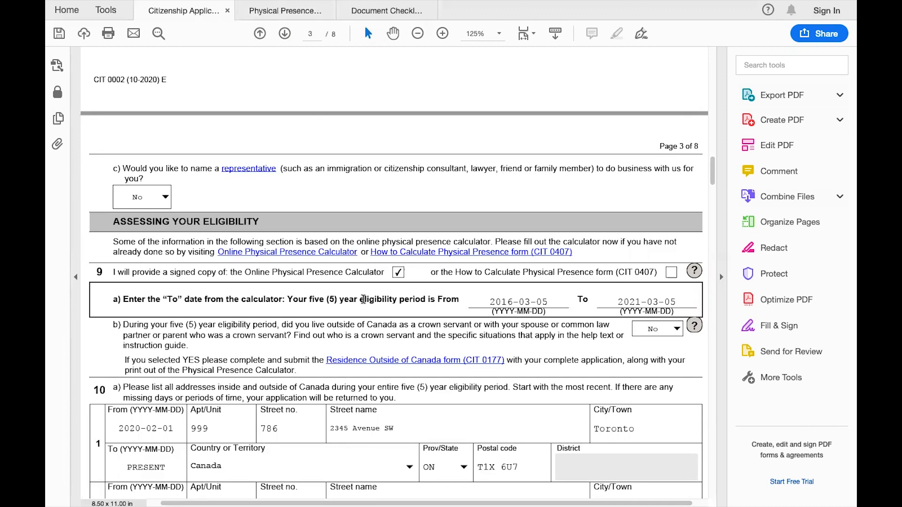
pyautogui.scroll(-2, 367, 299)
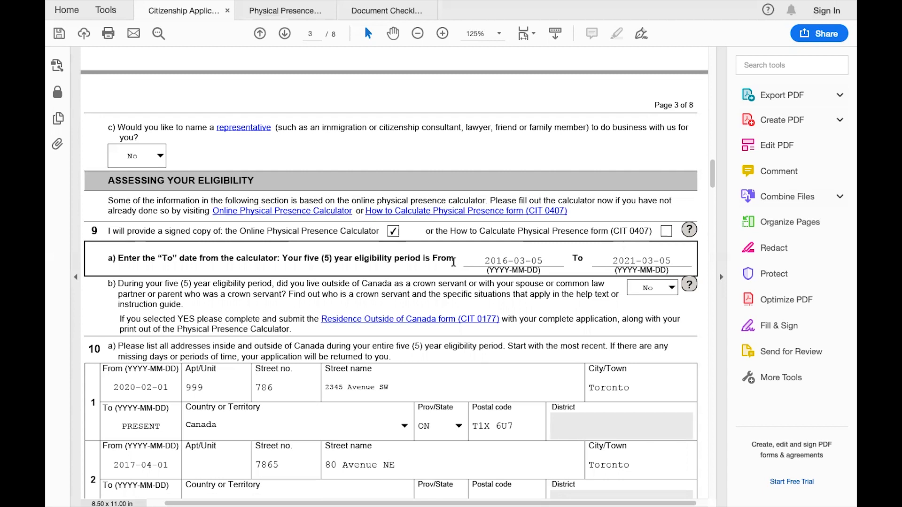
pyautogui.click(388, 12)
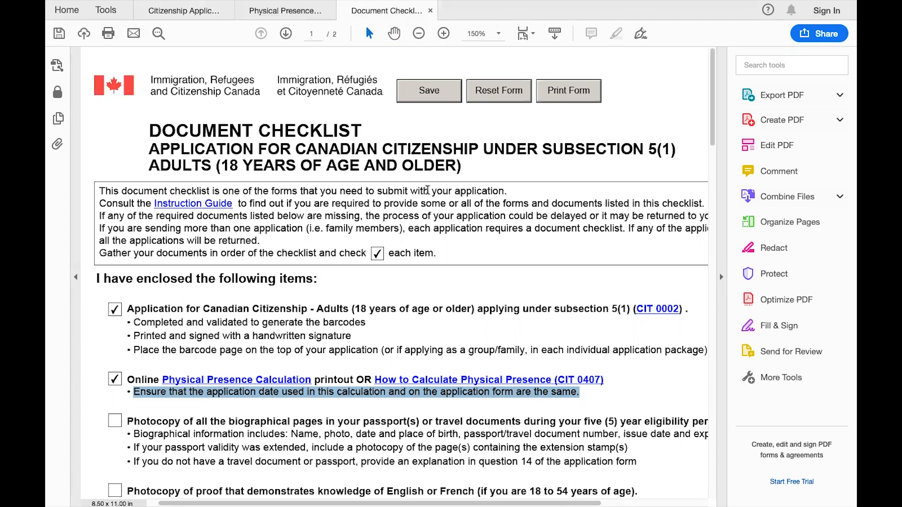
pyautogui.click(183, 10)
pyautogui.scroll(-5, 349, 296)
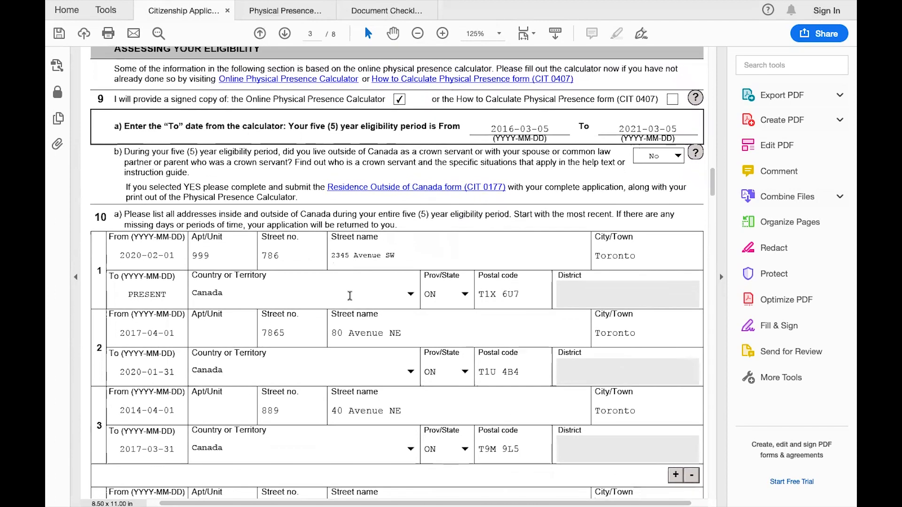
pyautogui.scroll(-2, 350, 296)
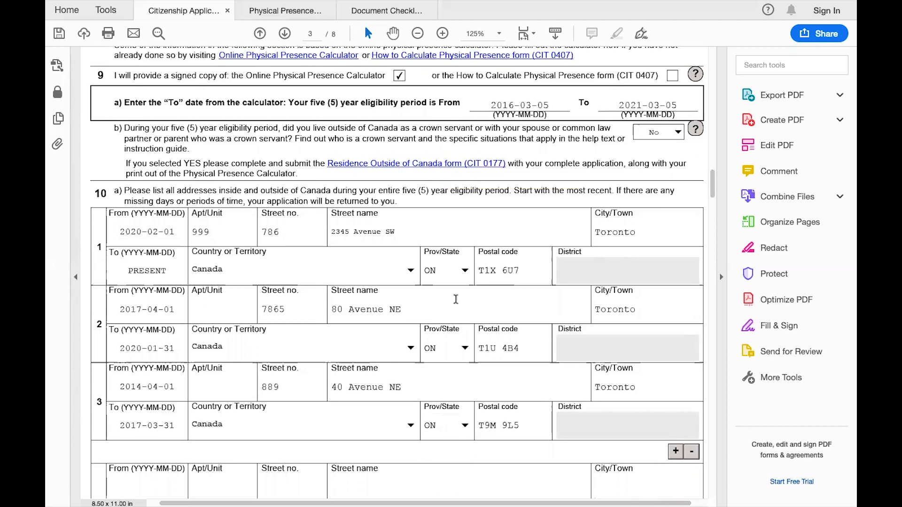
pyautogui.scroll(-1, 457, 305)
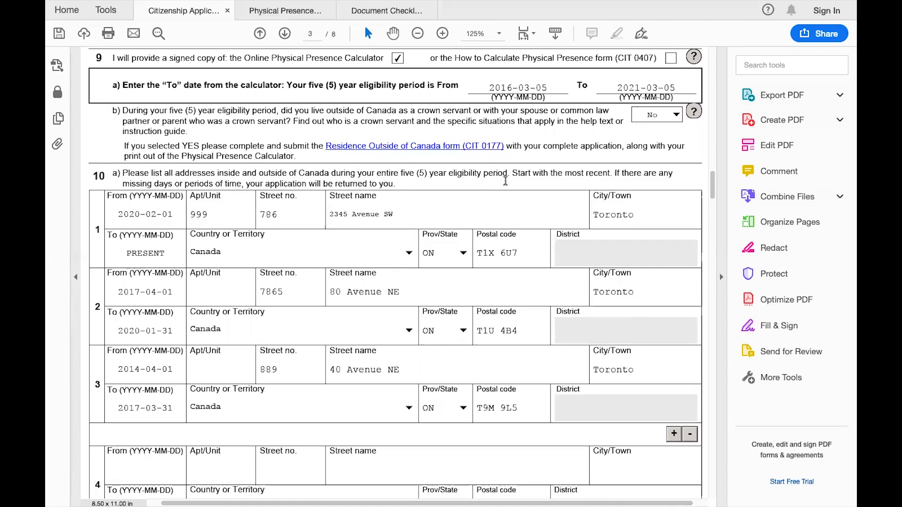
pyautogui.scroll(-2, 505, 181)
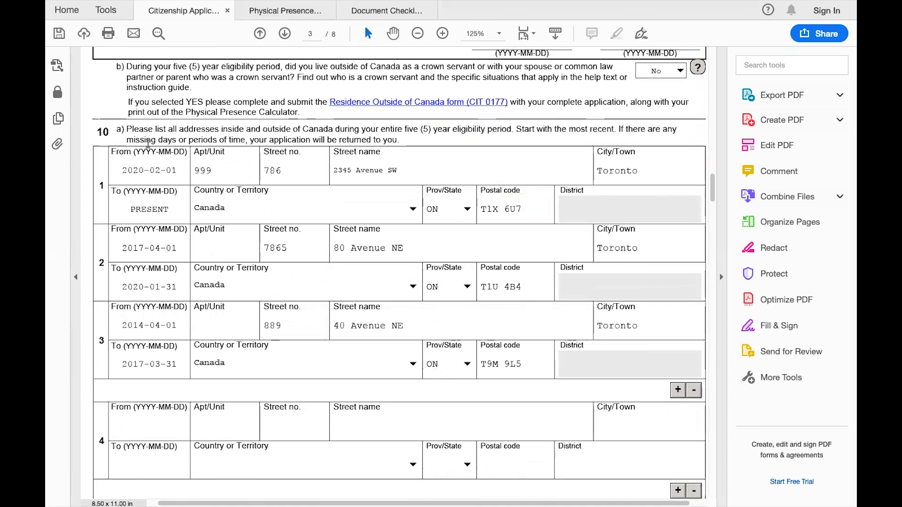
pyautogui.scroll(-2, 156, 401)
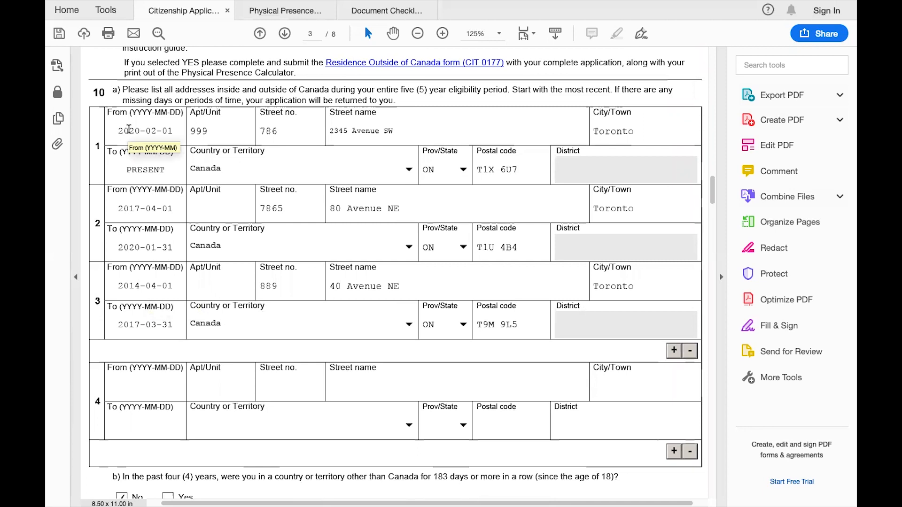
pyautogui.scroll(10, 128, 129)
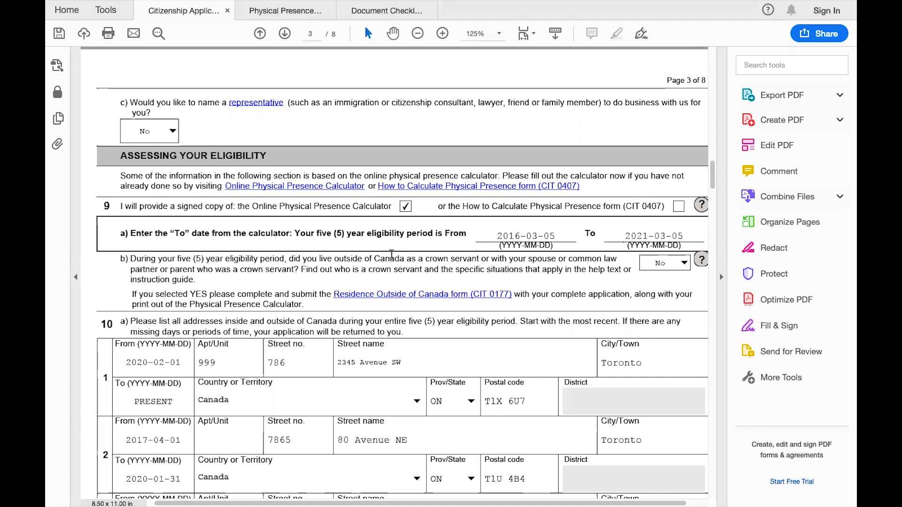
pyautogui.scroll(-1, 392, 254)
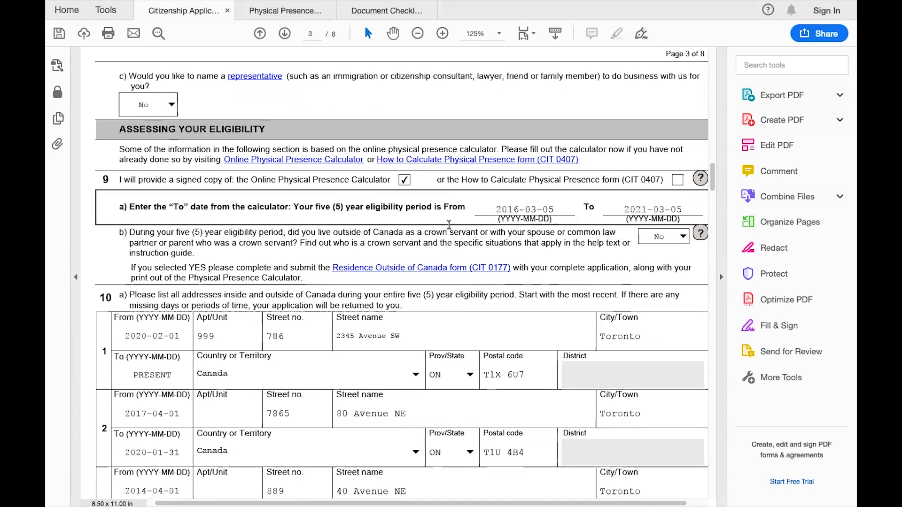
pyautogui.scroll(-2, 402, 240)
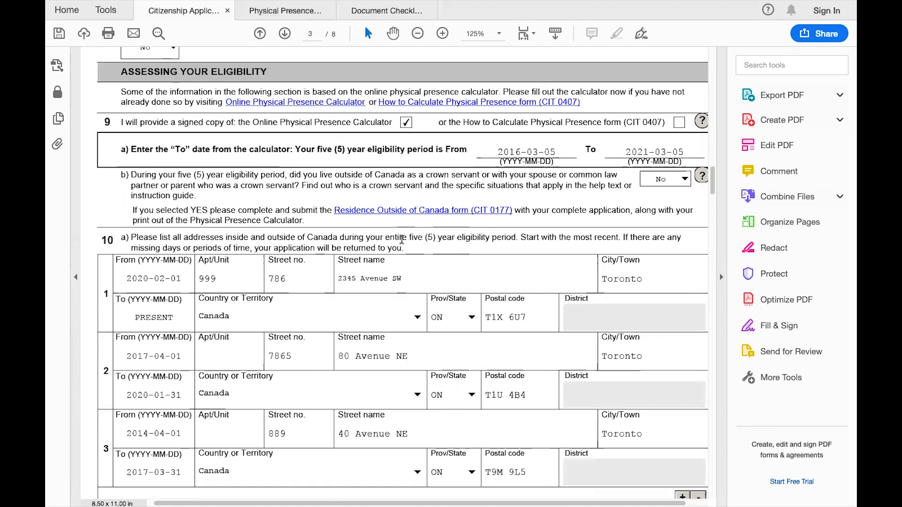
pyautogui.scroll(-1, 402, 240)
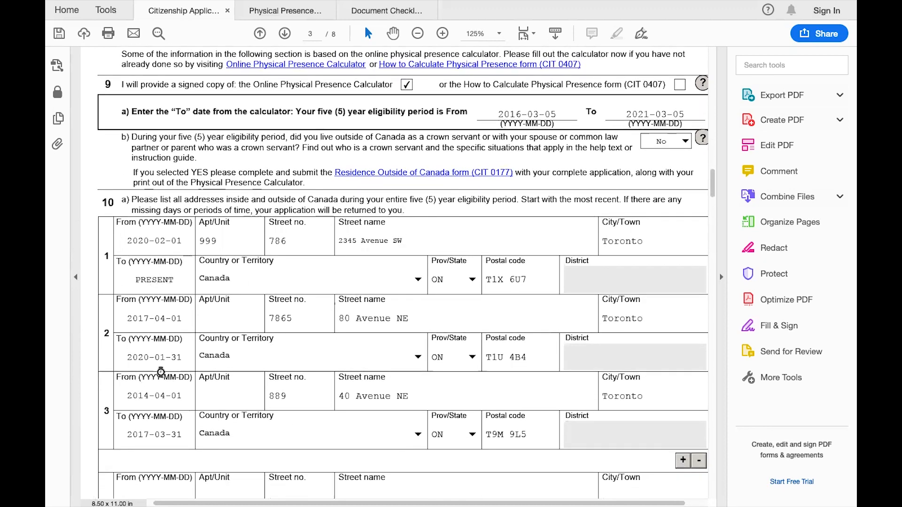
pyautogui.scroll(-2, 165, 407)
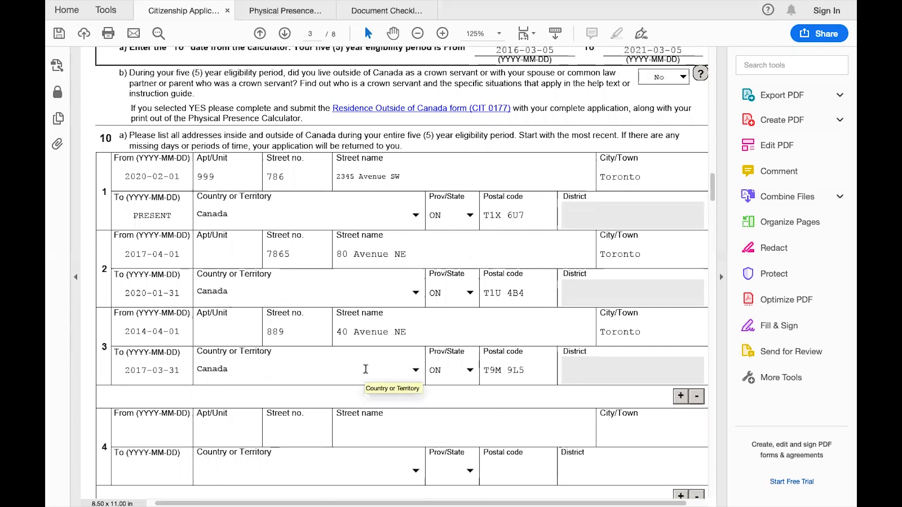
pyautogui.scroll(-8, 365, 369)
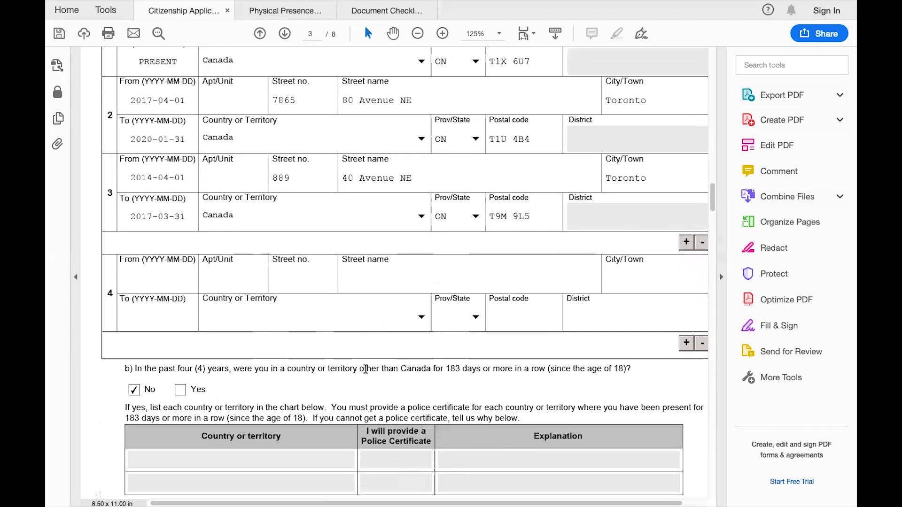
pyautogui.scroll(2, 365, 369)
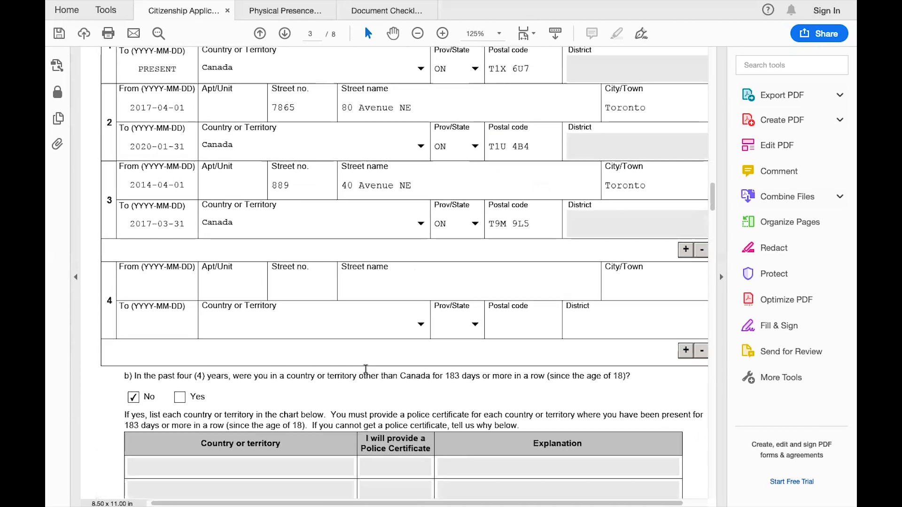
pyautogui.scroll(-5, 365, 371)
pyautogui.scroll(-3, 365, 370)
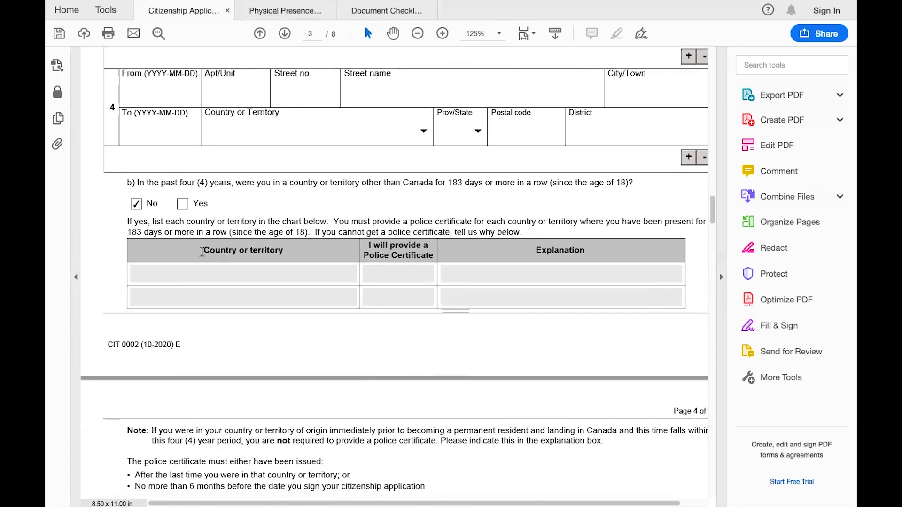
pyautogui.scroll(20, 156, 194)
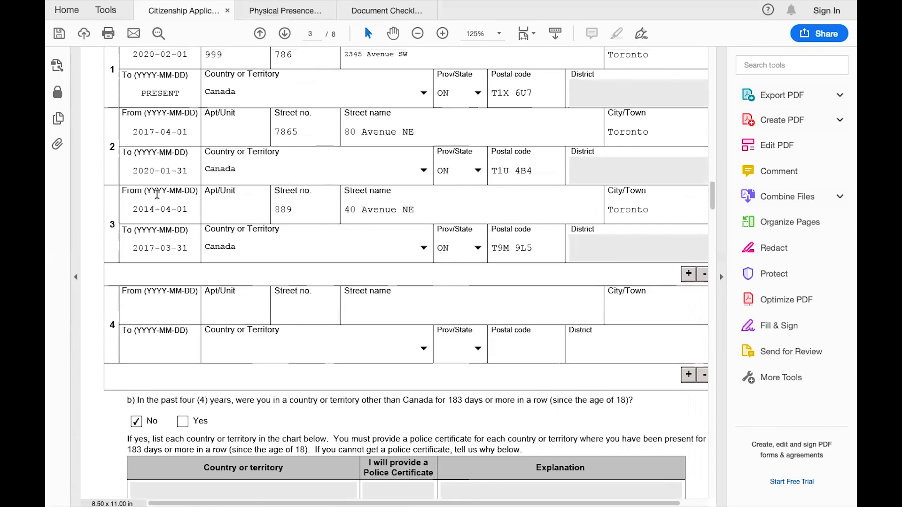
pyautogui.scroll(-20, 157, 193)
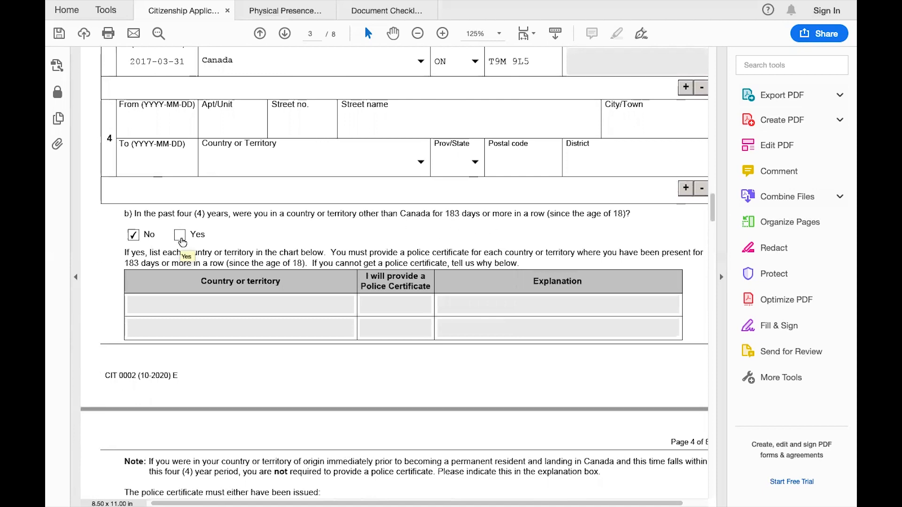
pyautogui.scroll(-5, 413, 309)
pyautogui.scroll(-1, 414, 309)
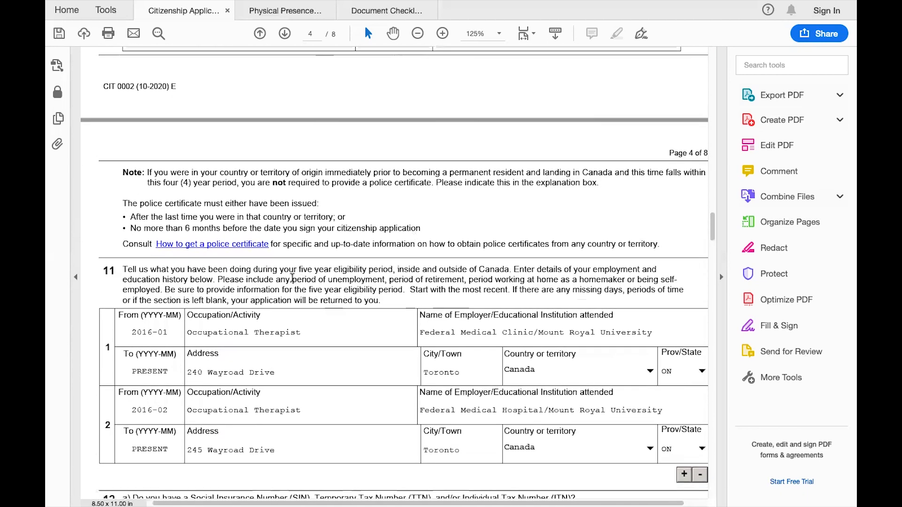
pyautogui.scroll(7, 134, 249)
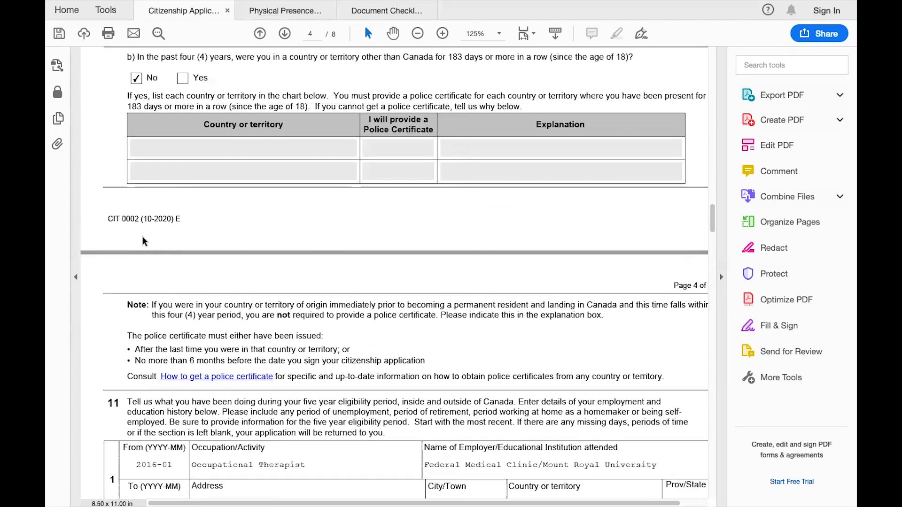
pyautogui.scroll(-6, 142, 236)
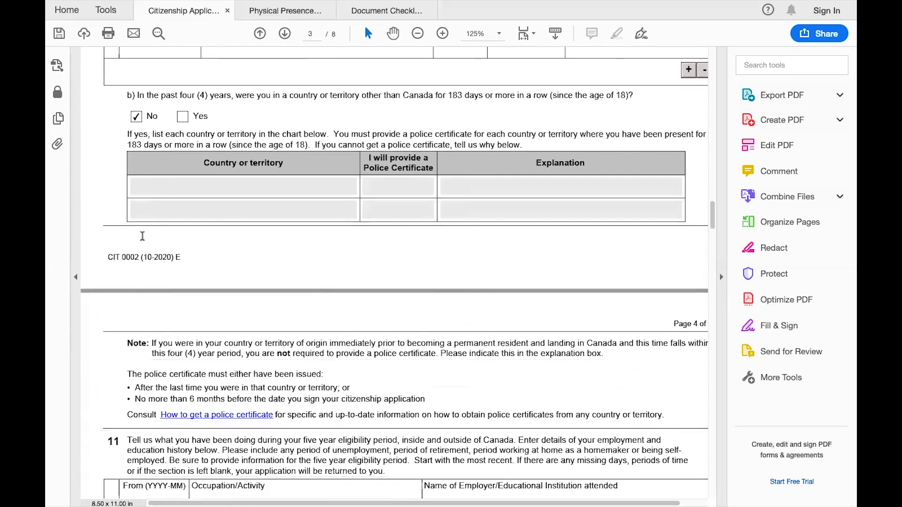
pyautogui.scroll(-1, 143, 235)
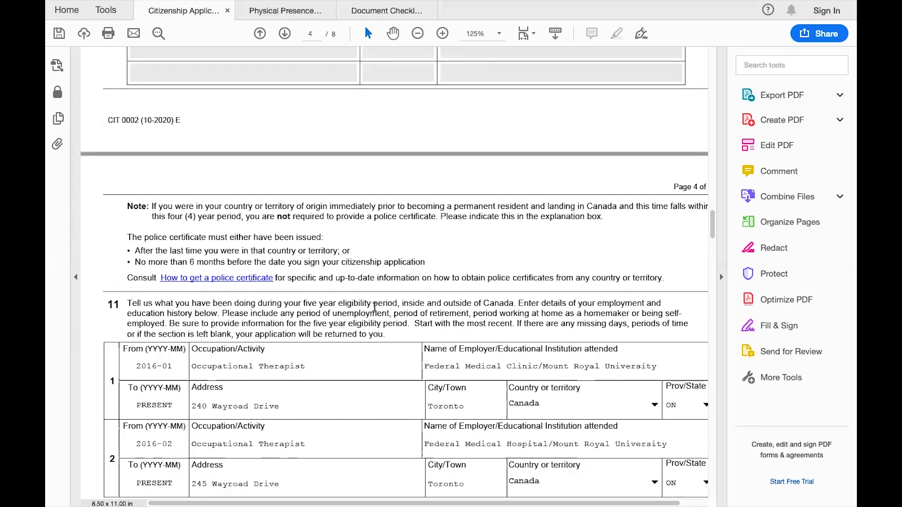
pyautogui.scroll(-3, 396, 314)
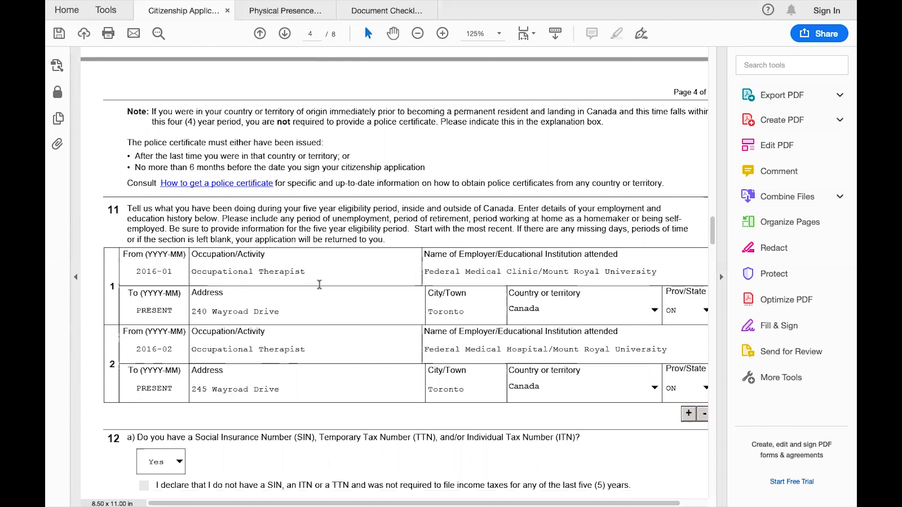
pyautogui.hscroll(1, 433, 317)
pyautogui.scroll(-1, 433, 317)
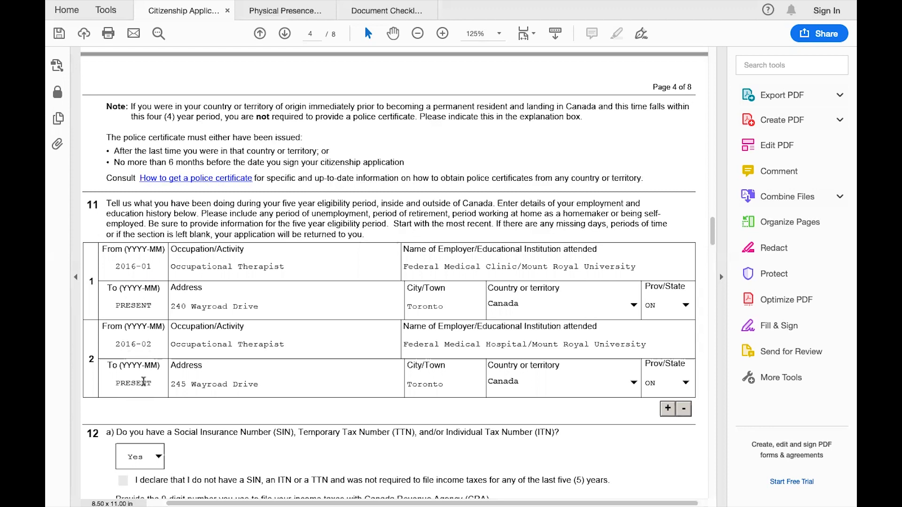
pyautogui.scroll(5, 352, 209)
pyautogui.scroll(8, 352, 210)
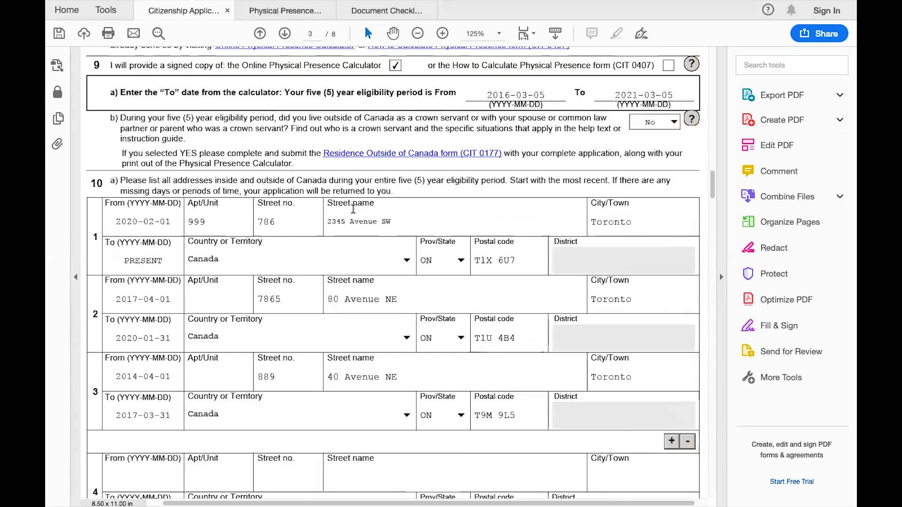
pyautogui.scroll(1, 498, 169)
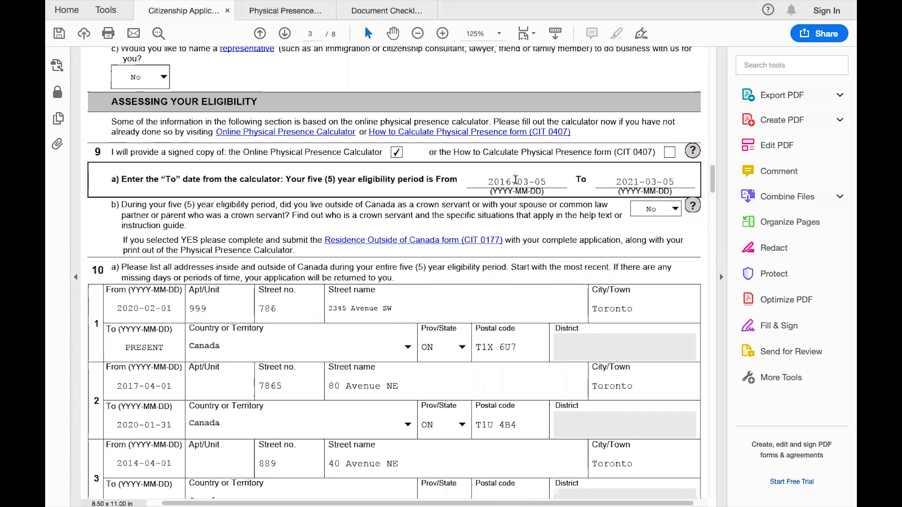
pyautogui.scroll(-10, 528, 180)
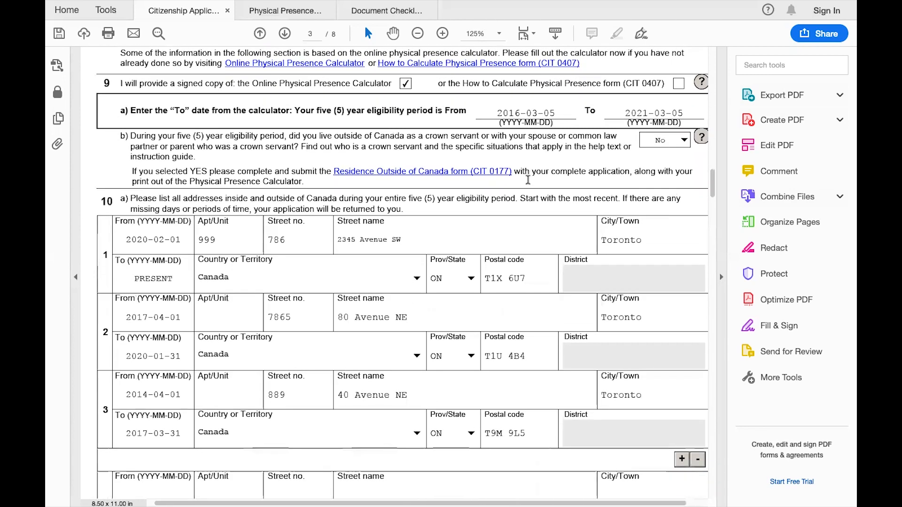
pyautogui.scroll(-12, 528, 180)
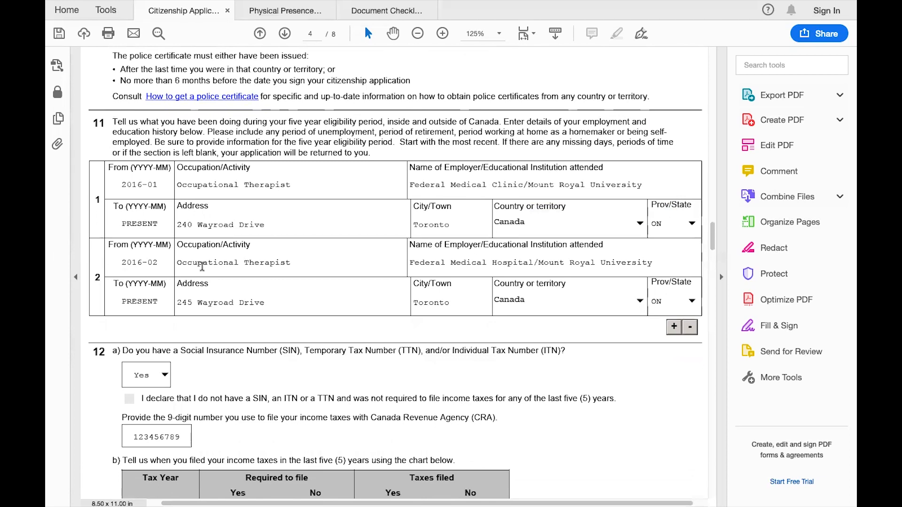
pyautogui.scroll(-2, 202, 267)
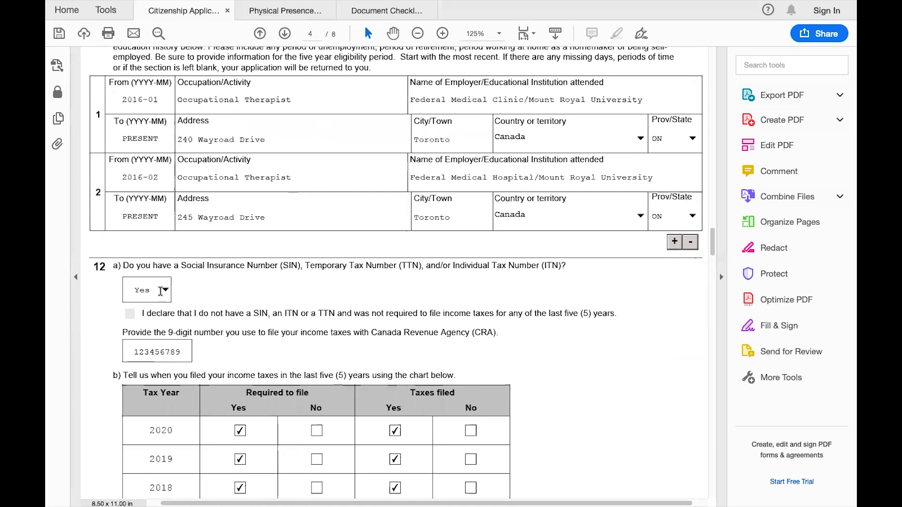
pyautogui.scroll(-1, 238, 345)
pyautogui.scroll(-1, 238, 345)
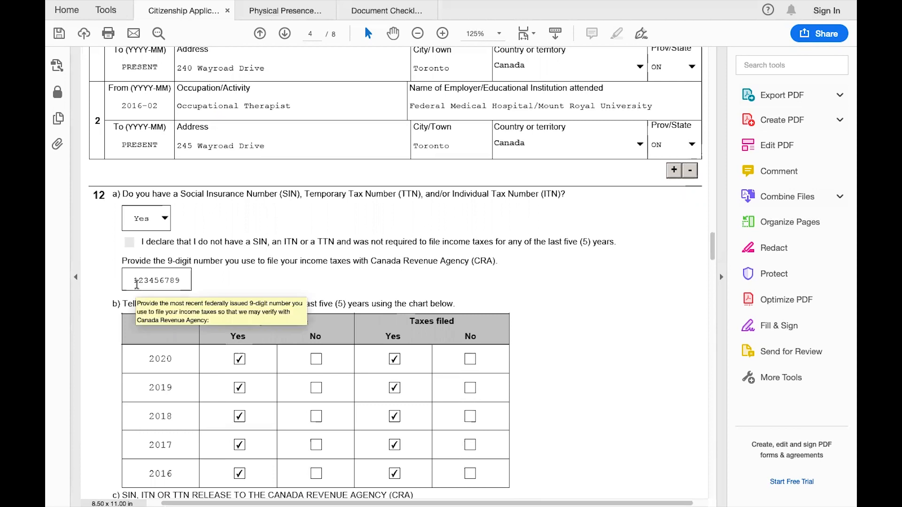
pyautogui.scroll(-3, 264, 277)
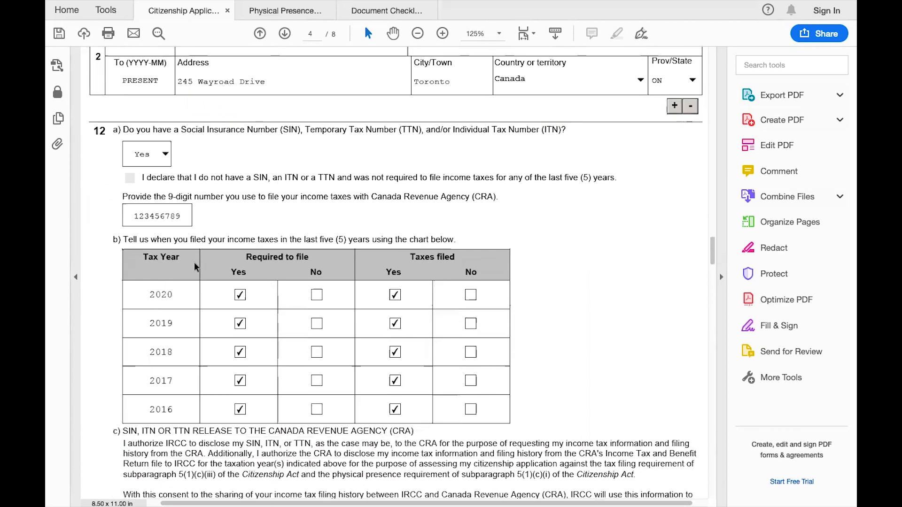
pyautogui.scroll(-2, 255, 369)
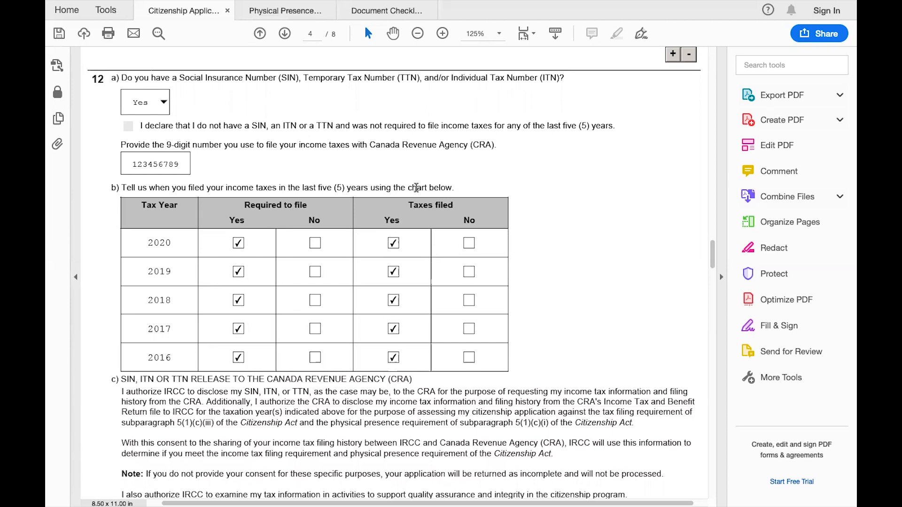
pyautogui.scroll(-5, 631, 322)
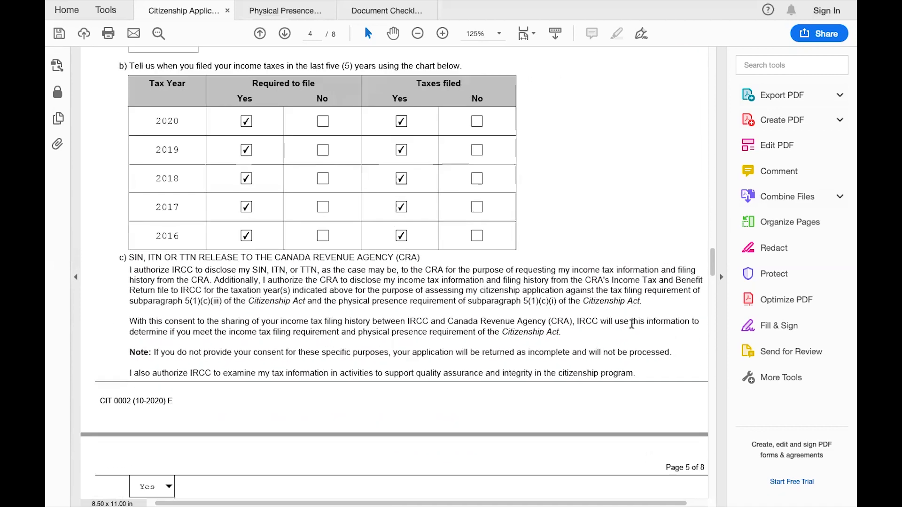
# Review page 5's questions 13 and 14 on Nigeria citizenship and the Canadian passport
pyautogui.scroll(-4, 416, 242)
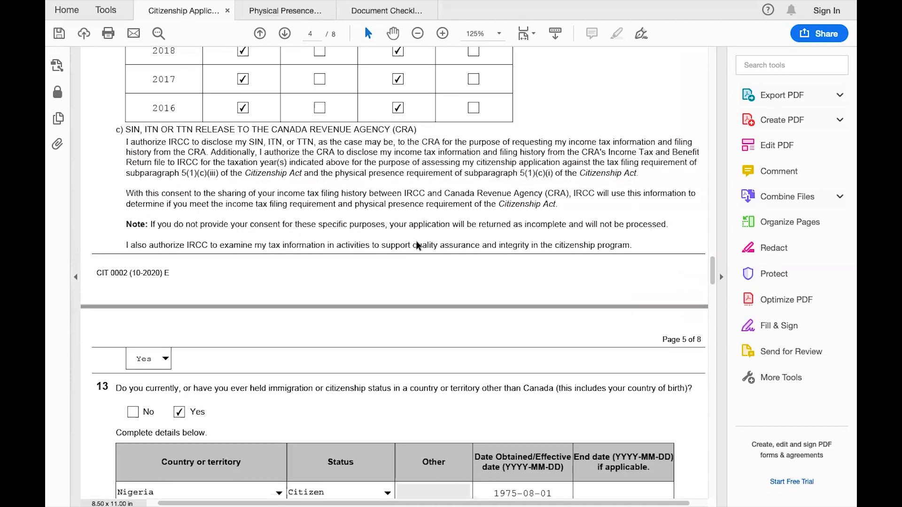
pyautogui.scroll(-2, 416, 241)
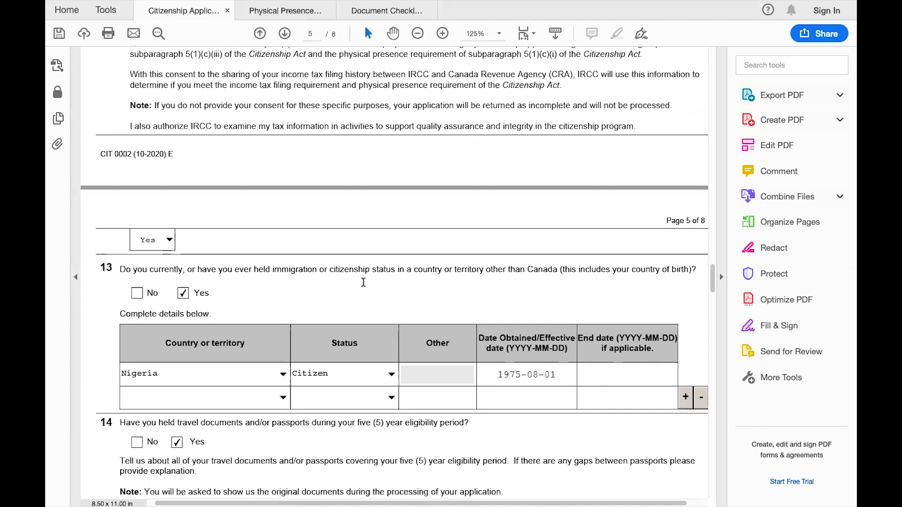
pyautogui.scroll(-5, 536, 283)
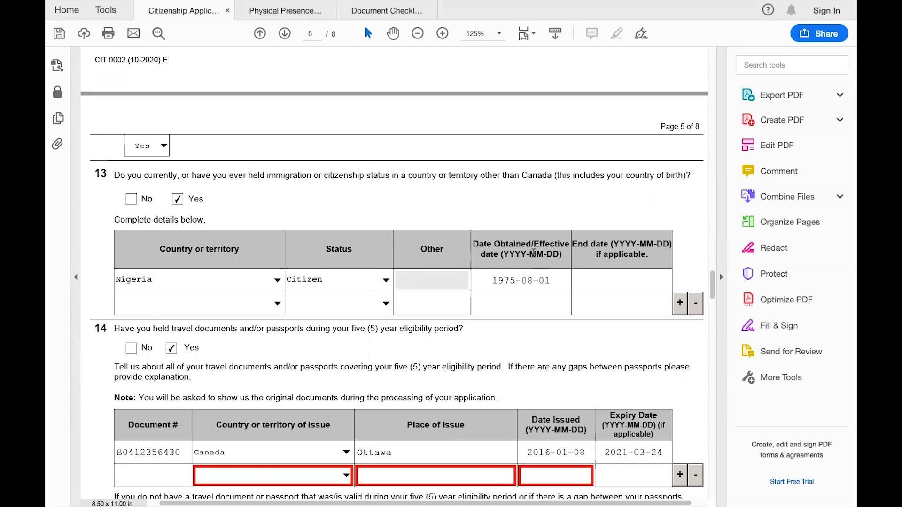
pyautogui.scroll(-2, 544, 363)
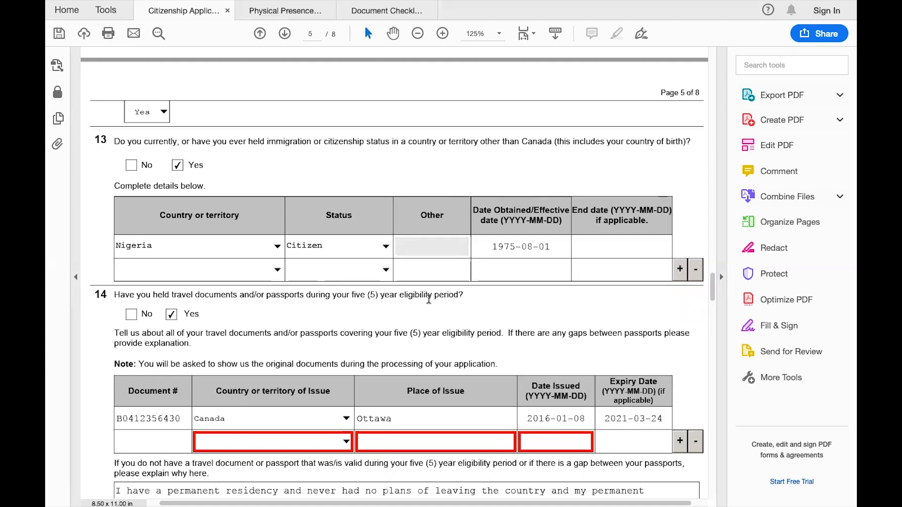
pyautogui.scroll(-5, 211, 313)
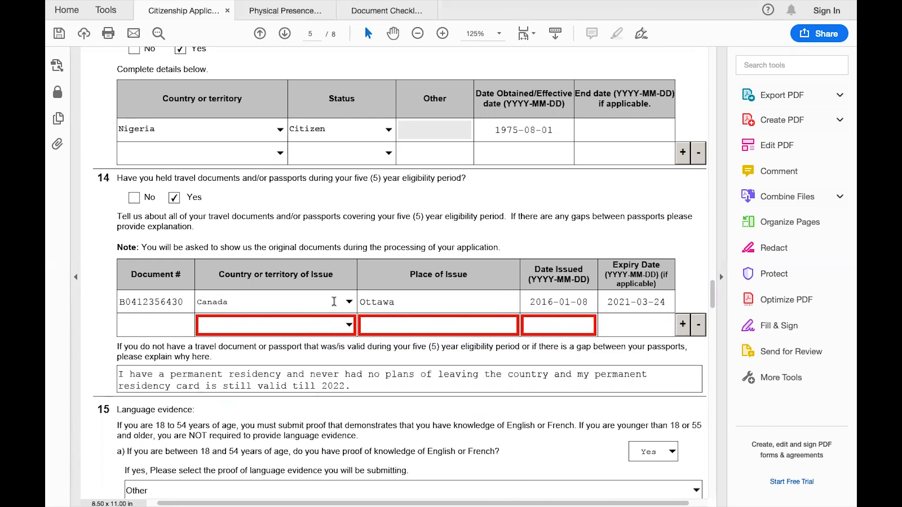
pyautogui.scroll(-3, 569, 284)
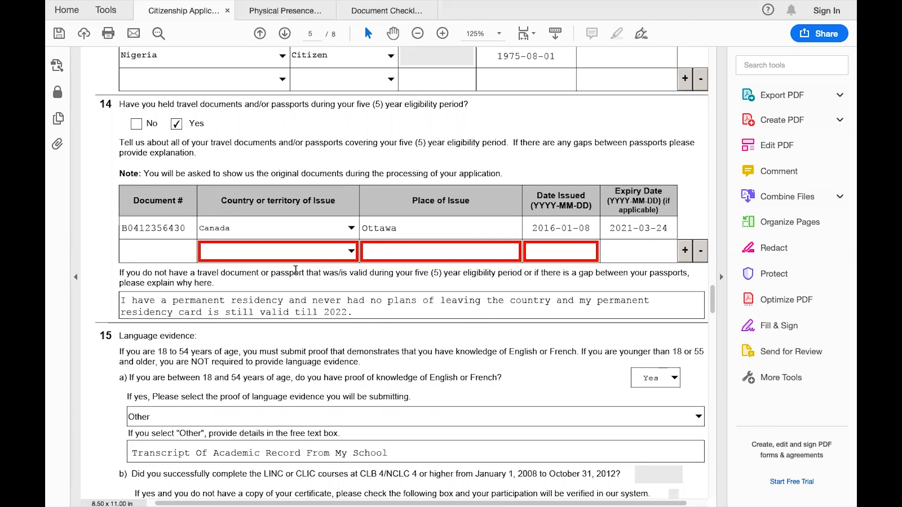
pyautogui.moveTo(571, 273); pyautogui.dragTo(126, 282)
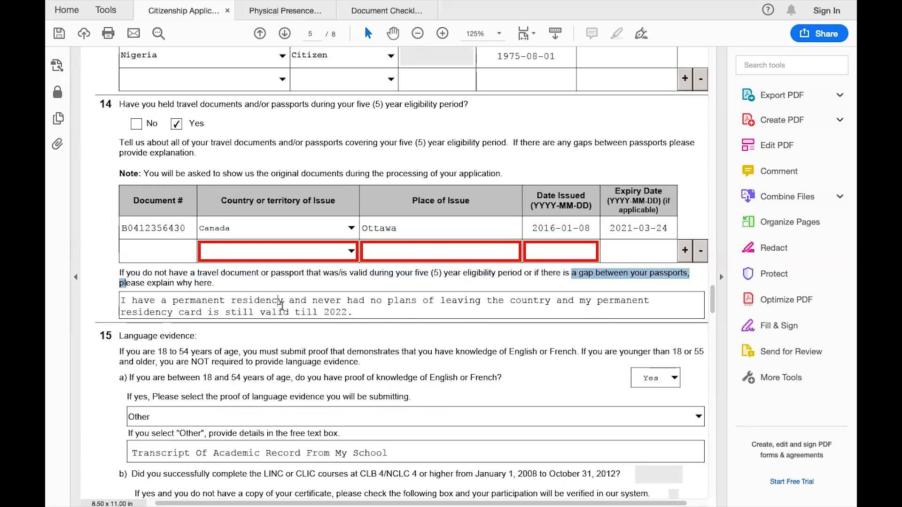
pyautogui.moveTo(271, 300); pyautogui.dragTo(212, 291)
pyautogui.moveTo(121, 294); pyautogui.dragTo(113, 298)
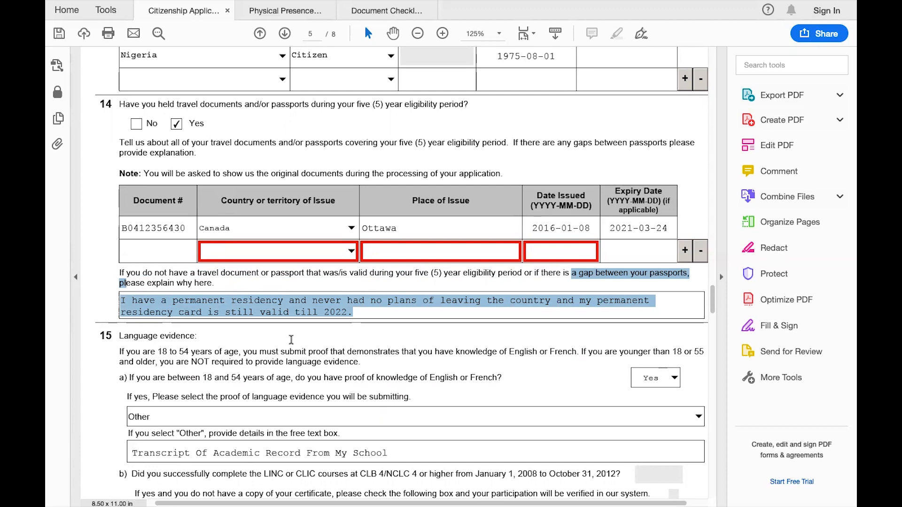
pyautogui.click(385, 315)
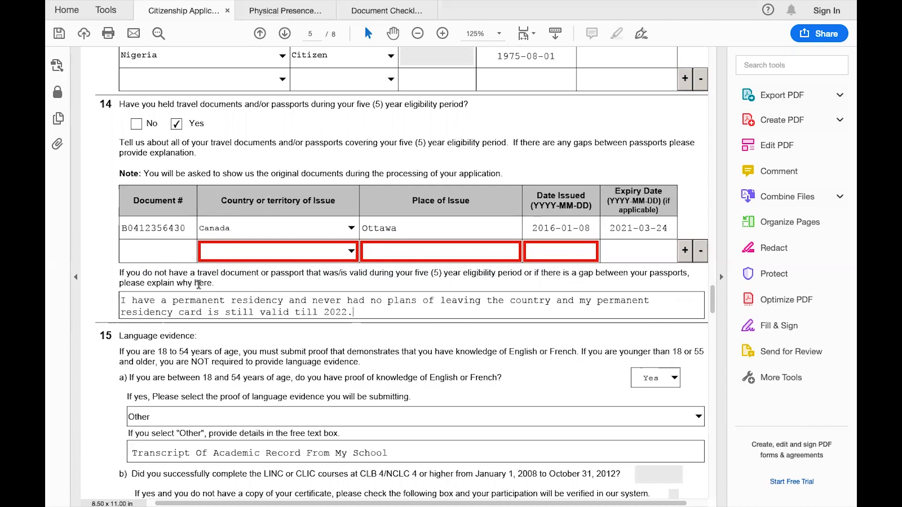
pyautogui.scroll(-5, 445, 352)
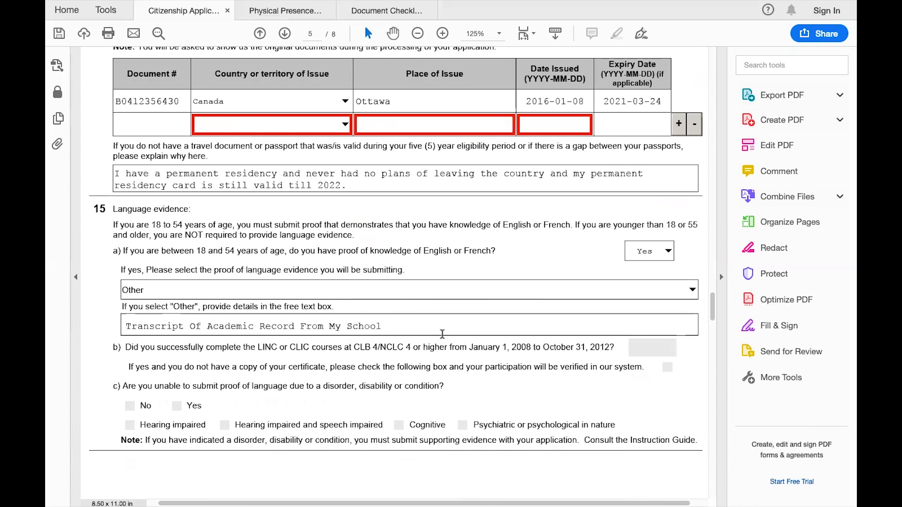
pyautogui.scroll(-3, 443, 336)
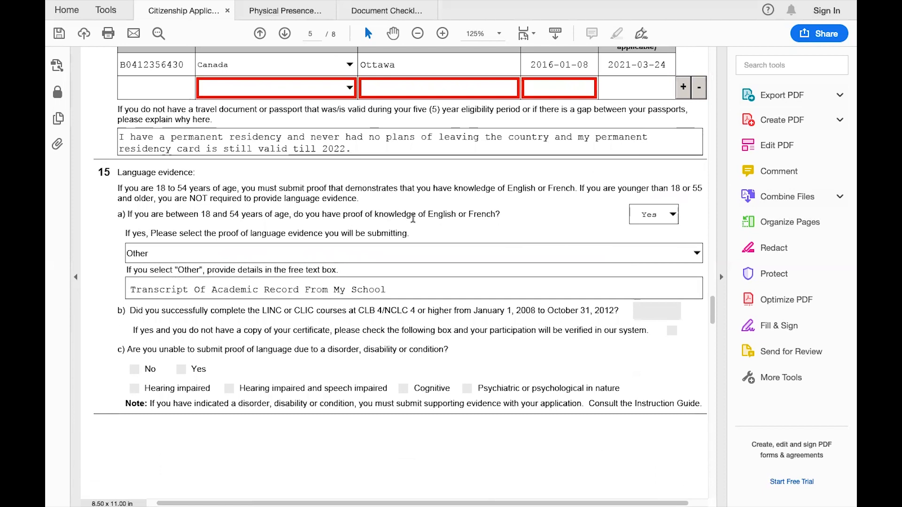
# Keep Yes for the language-proof question and clear the language evidence choice
pyautogui.click(674, 216)
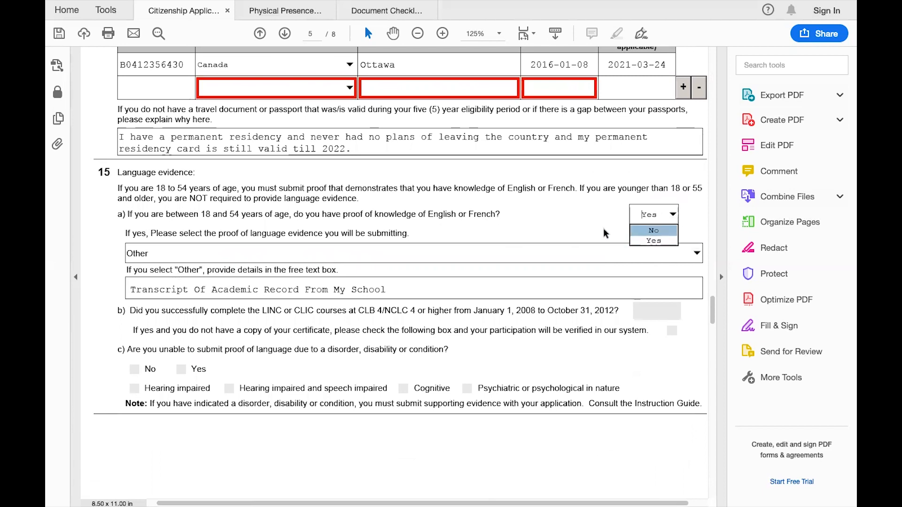
pyautogui.click(644, 241)
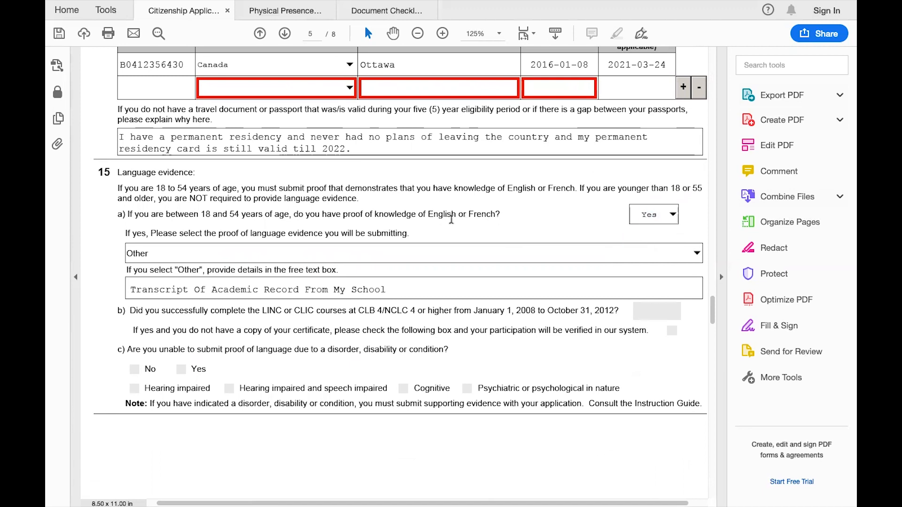
pyautogui.click(697, 255)
pyautogui.scroll(4, 479, 294)
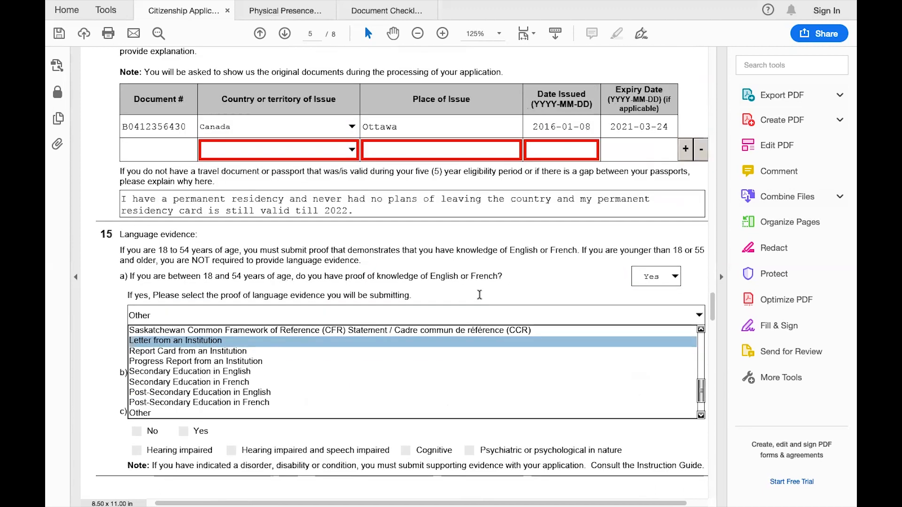
pyautogui.scroll(-4, 479, 295)
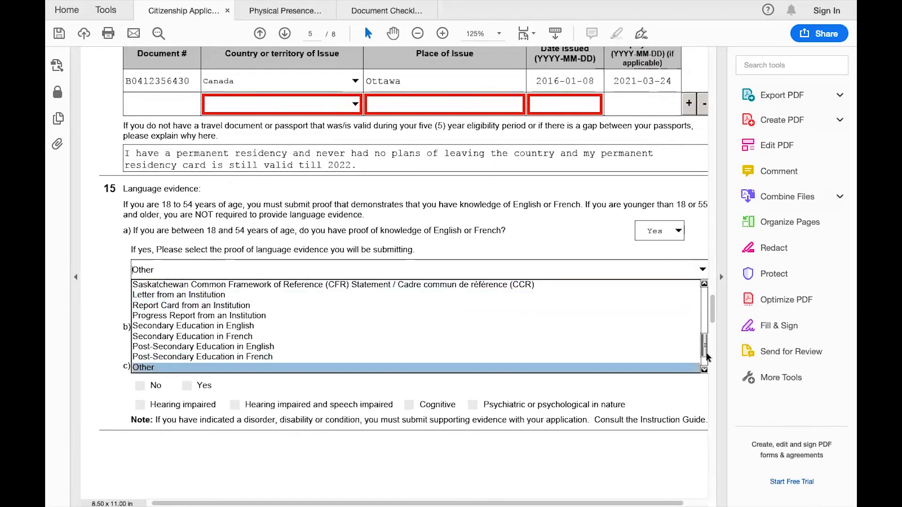
pyautogui.moveTo(705, 353)
pyautogui.mouseDown()
pyautogui.moveTo(698, 303)
pyautogui.moveTo(700, 340)
pyautogui.mouseUp()
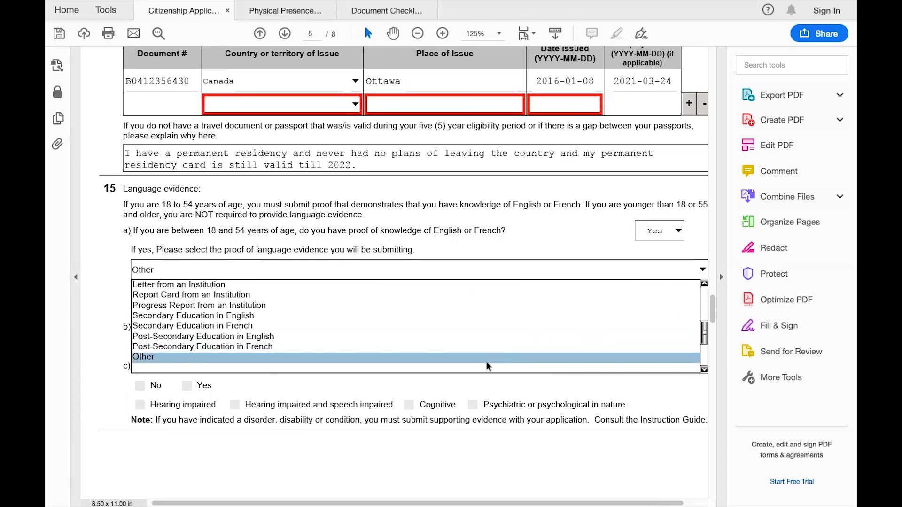
pyautogui.click(469, 367)
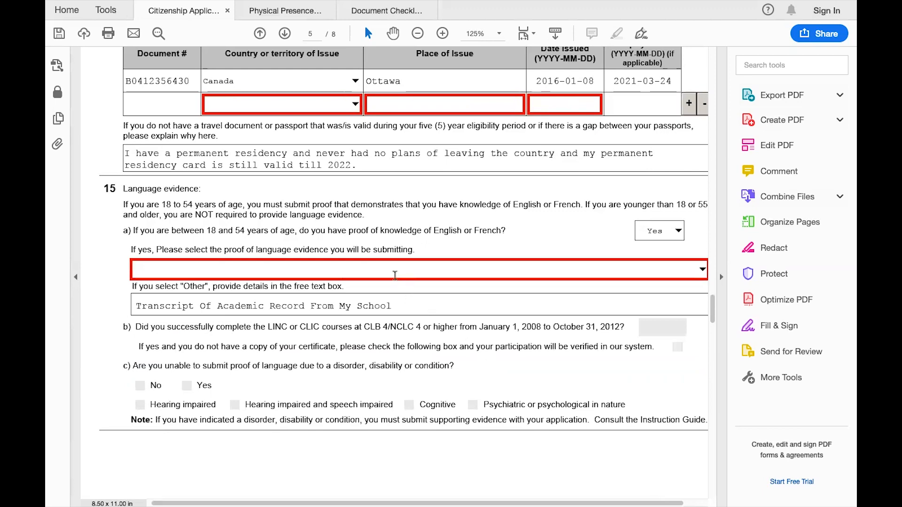
# Set the language evidence type to Other, then bring up the Document Checklist
pyautogui.click(702, 270)
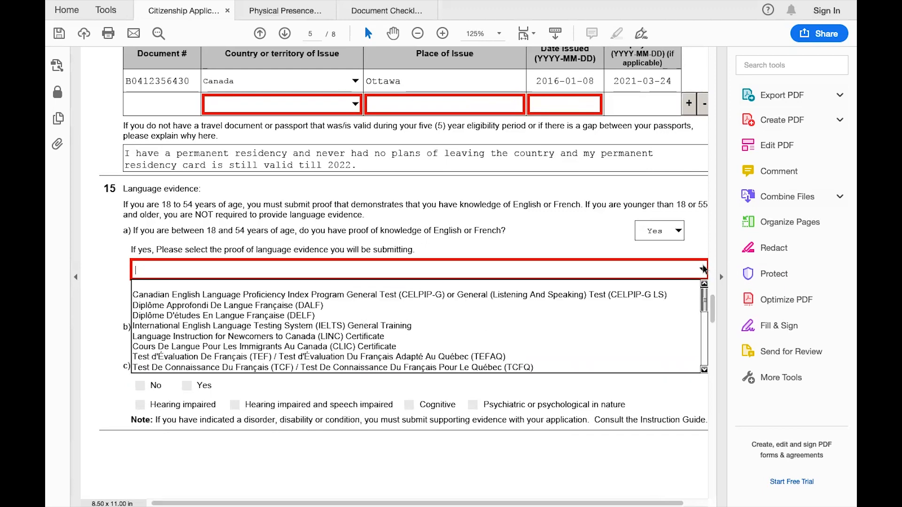
pyautogui.scroll(-7, 543, 334)
pyautogui.scroll(8, 543, 334)
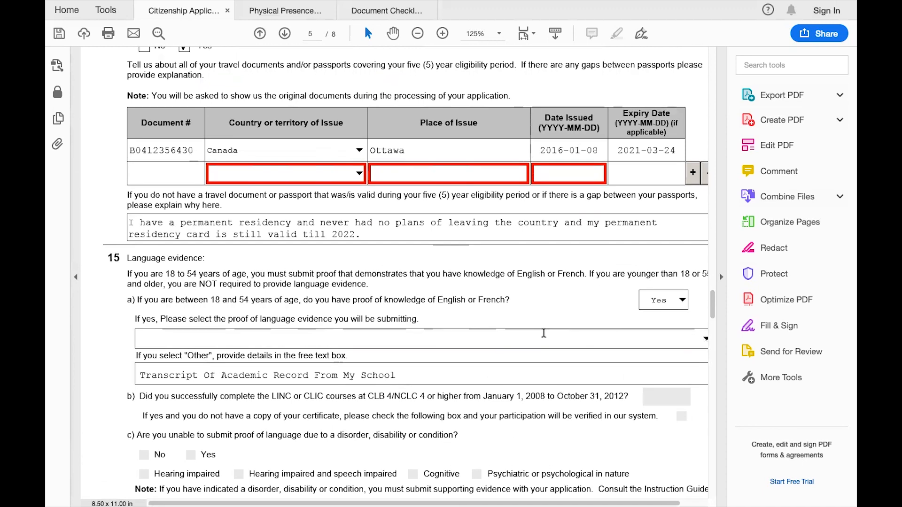
pyautogui.click(680, 335)
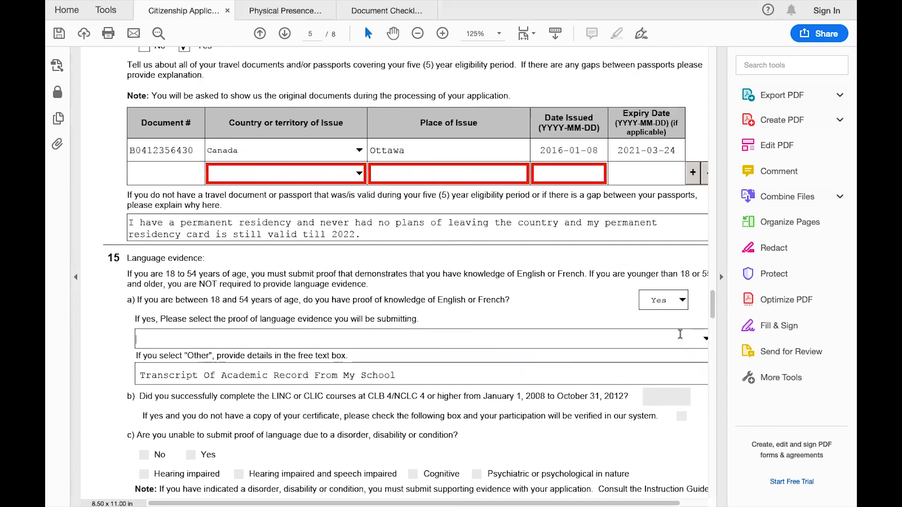
pyautogui.click(686, 335)
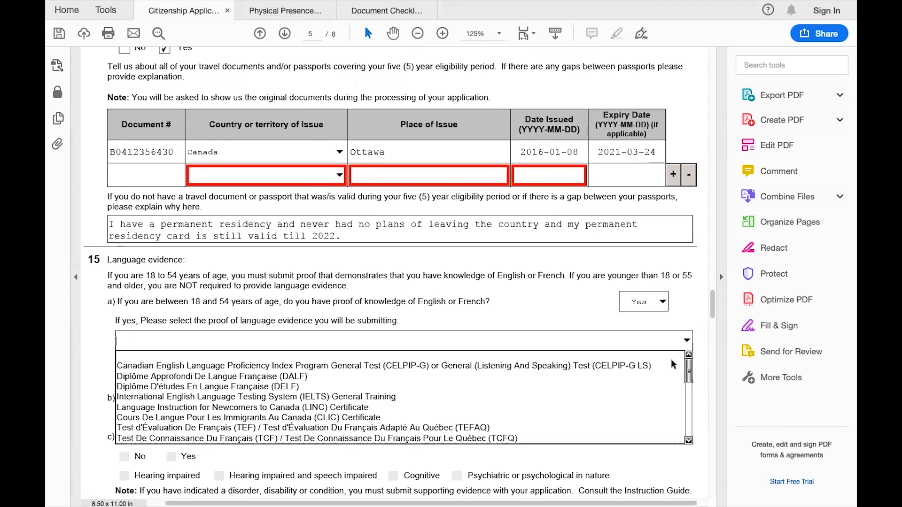
pyautogui.moveTo(686, 367); pyautogui.dragTo(686, 416)
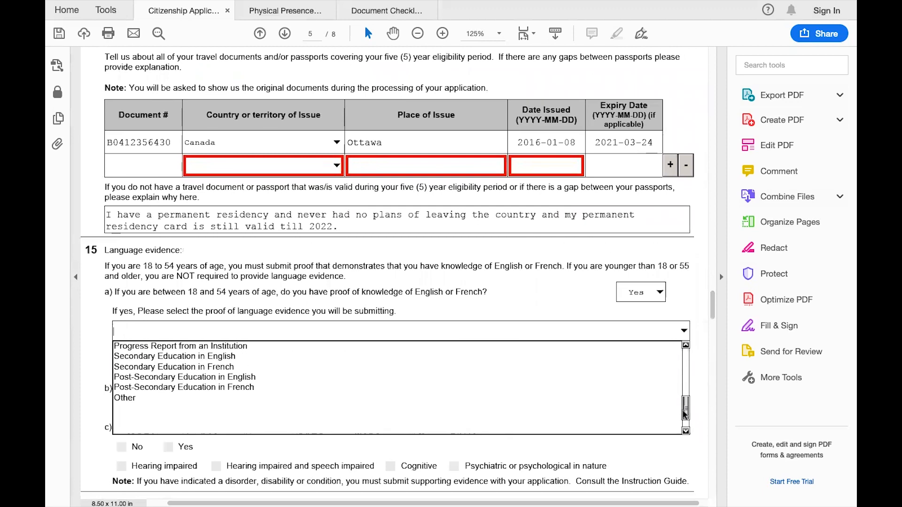
pyautogui.click(130, 399)
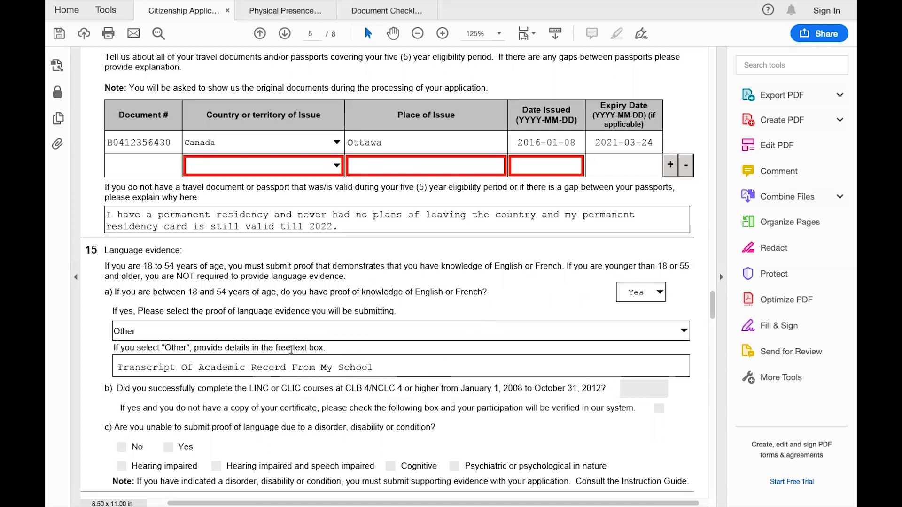
pyautogui.click(385, 11)
# Look over the checklist, then return to question 15's language evidence on the application
pyautogui.scroll(-10, 421, 344)
pyautogui.scroll(3, 421, 343)
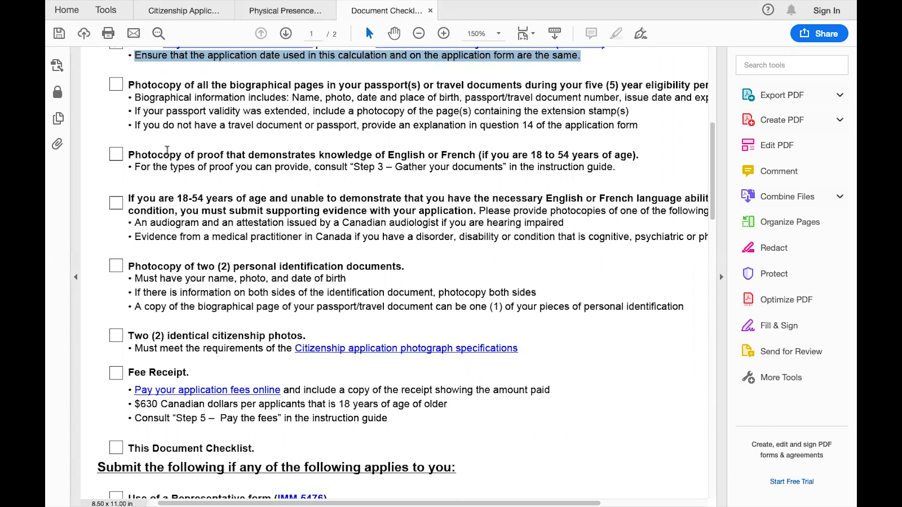
pyautogui.click(199, 15)
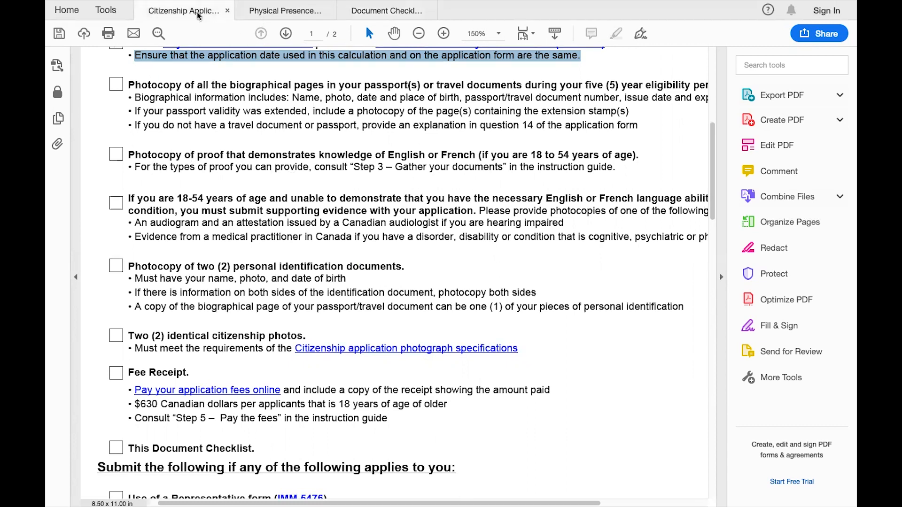
pyautogui.scroll(-3, 369, 315)
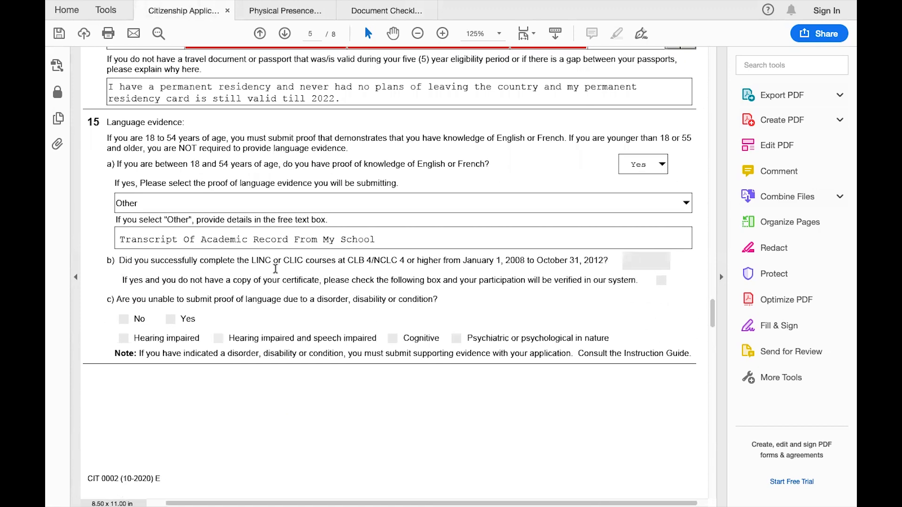
# Review pages 6 and 7, including question 17's Yes consents, down to page 8's signature section
pyautogui.scroll(-6, 275, 270)
pyautogui.scroll(-2, 277, 274)
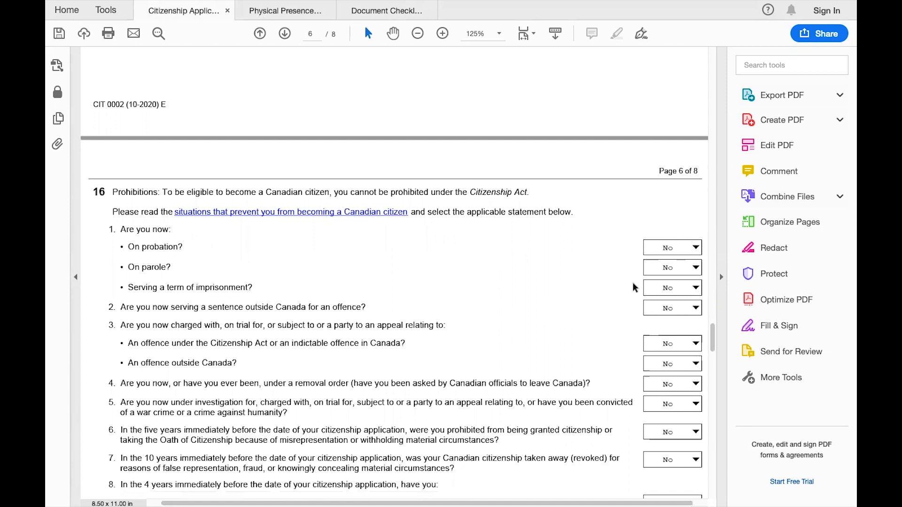
pyautogui.scroll(-8, 574, 345)
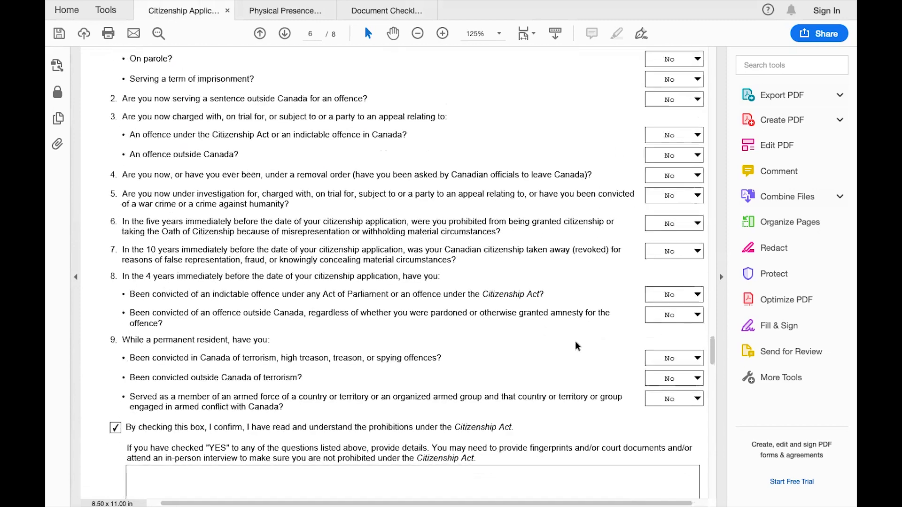
pyautogui.scroll(-1, 575, 343)
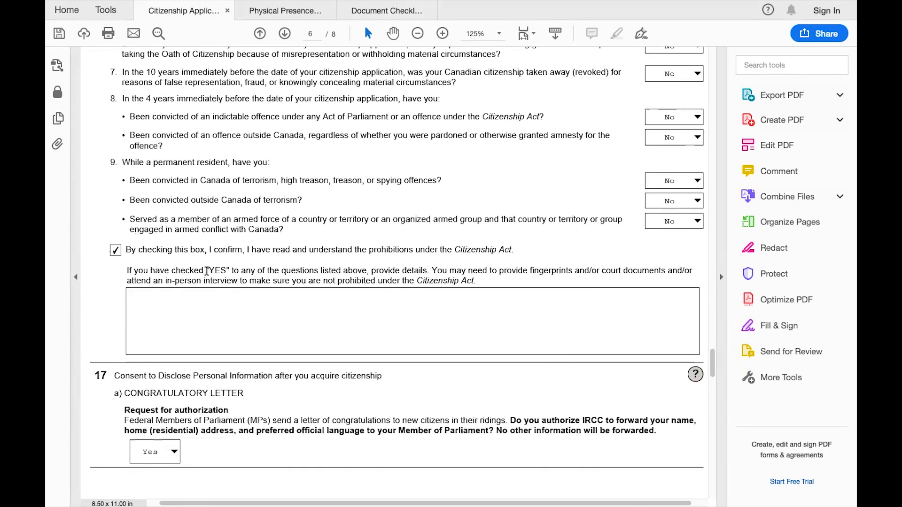
pyautogui.scroll(-8, 333, 226)
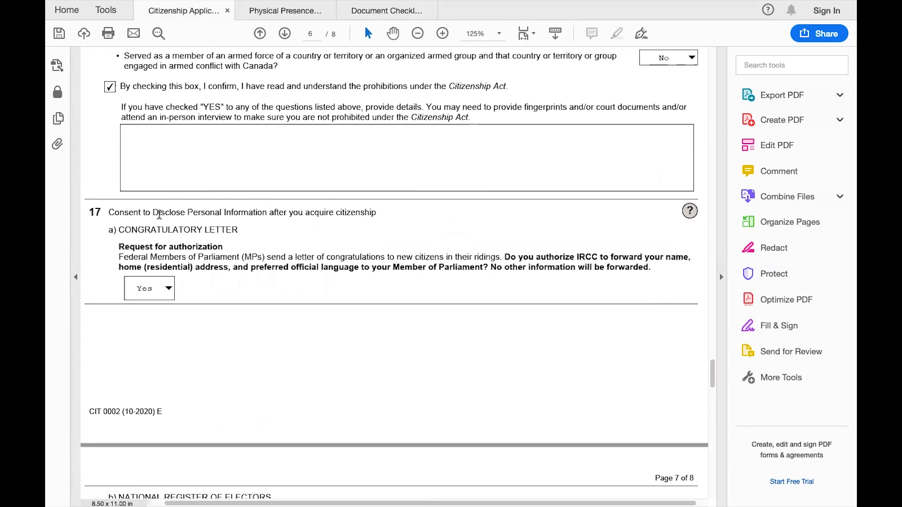
pyautogui.scroll(-2, 308, 267)
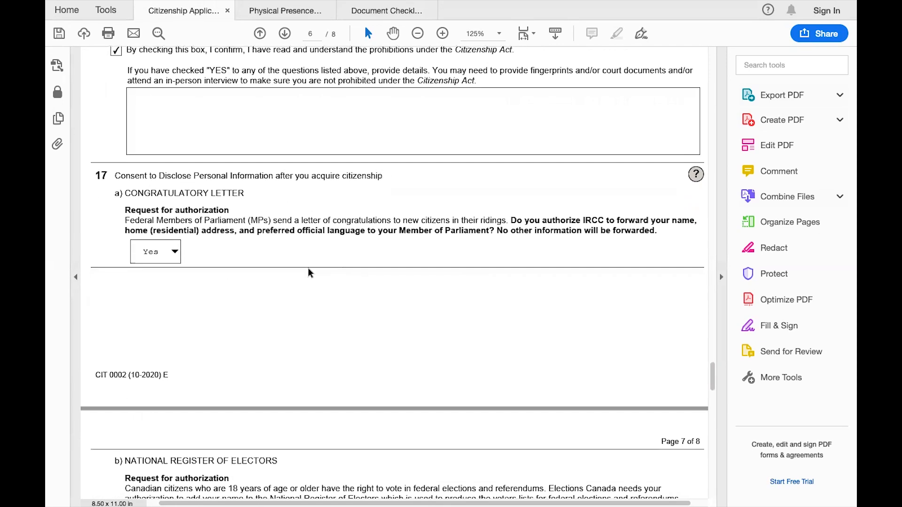
pyautogui.scroll(-4, 308, 273)
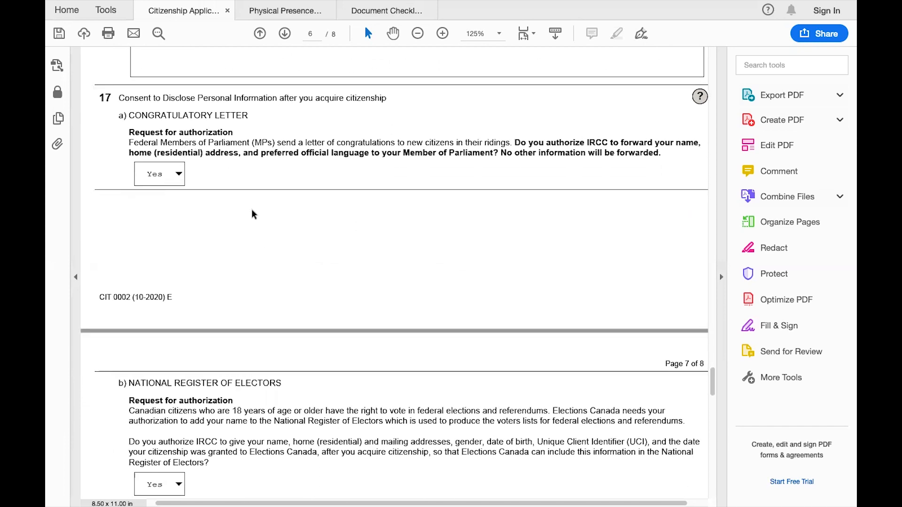
pyautogui.scroll(-5, 434, 245)
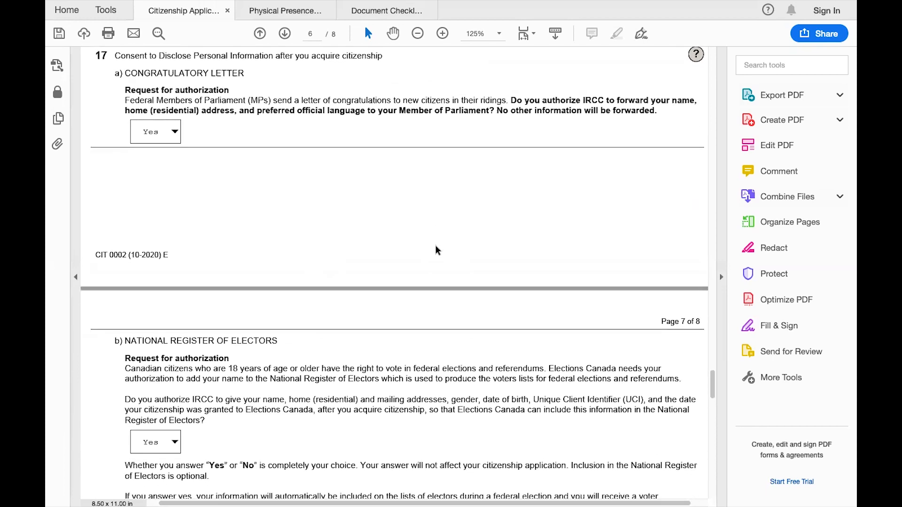
pyautogui.scroll(-8, 362, 317)
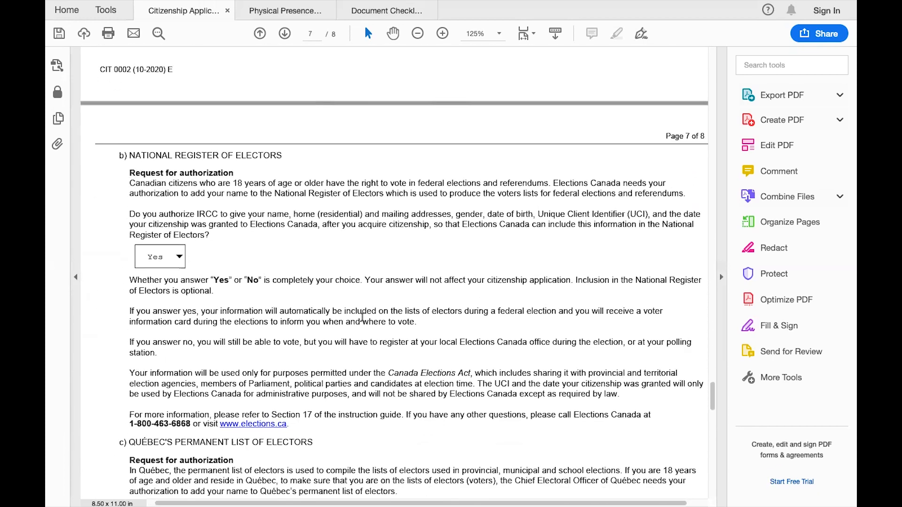
pyautogui.scroll(-10, 362, 317)
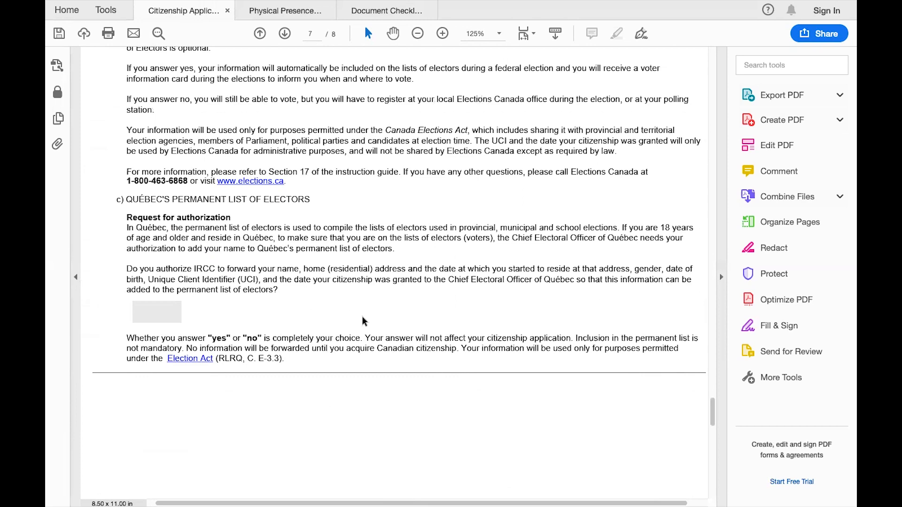
pyautogui.scroll(-12, 362, 321)
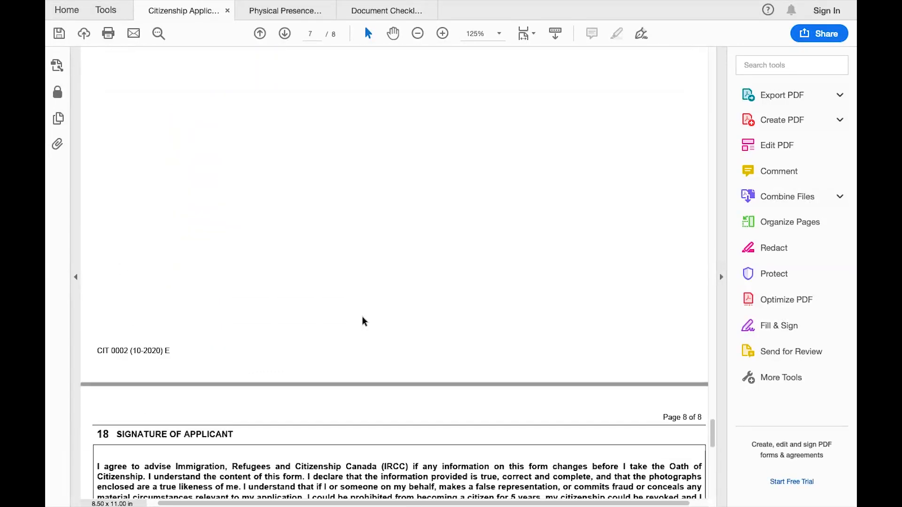
pyautogui.scroll(-1, 362, 318)
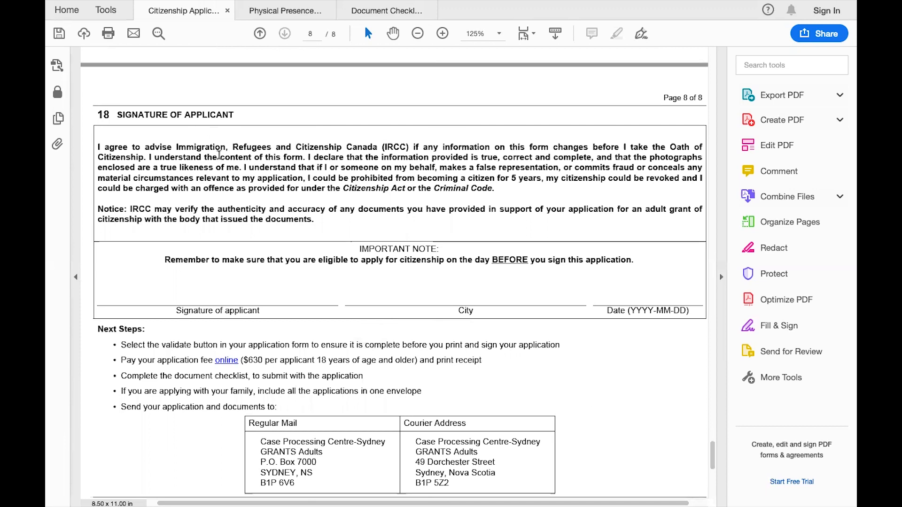
# View the Document Checklist from the top, showing CIT 0002 and Physical Presence Calculation ticked
pyautogui.scroll(-1, 216, 159)
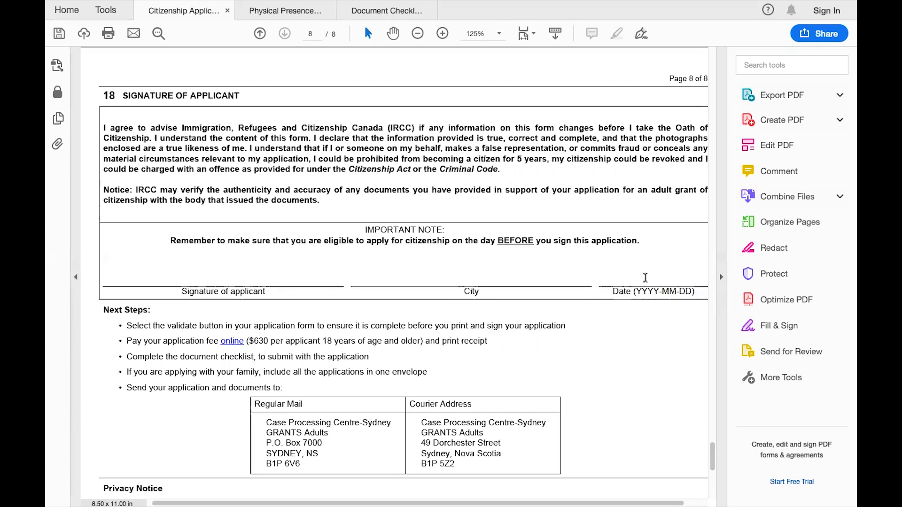
pyautogui.click(387, 11)
pyautogui.scroll(5, 425, 208)
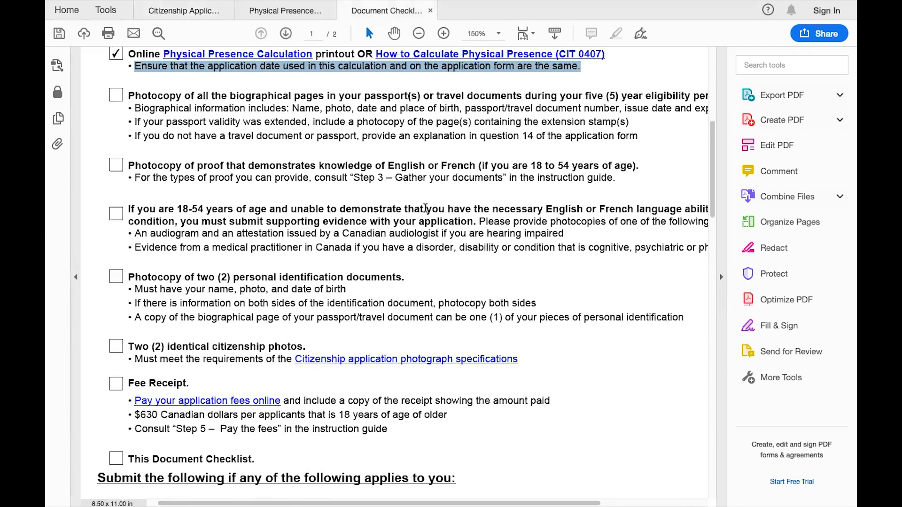
pyautogui.scroll(-1, 425, 208)
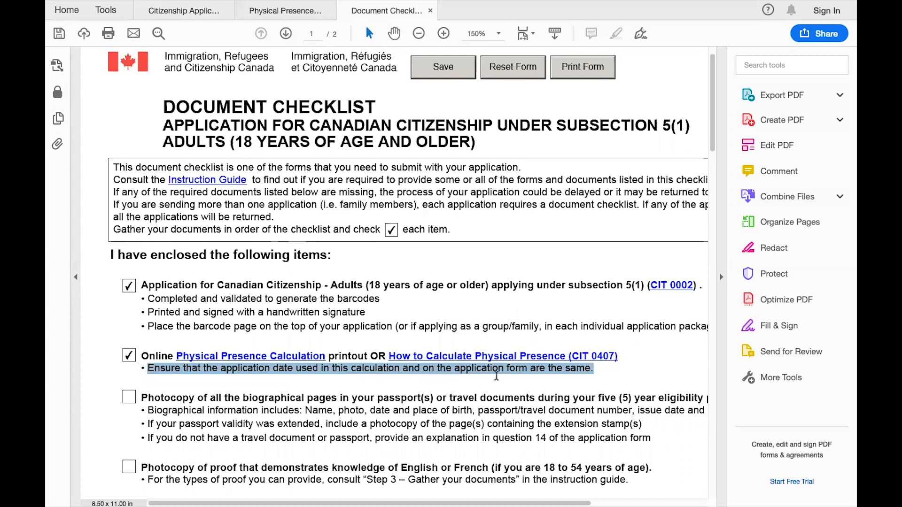
# Return to the application's page 8, read Next Steps, and settle on the signature lines
pyautogui.click(191, 9)
pyautogui.scroll(-3, 316, 269)
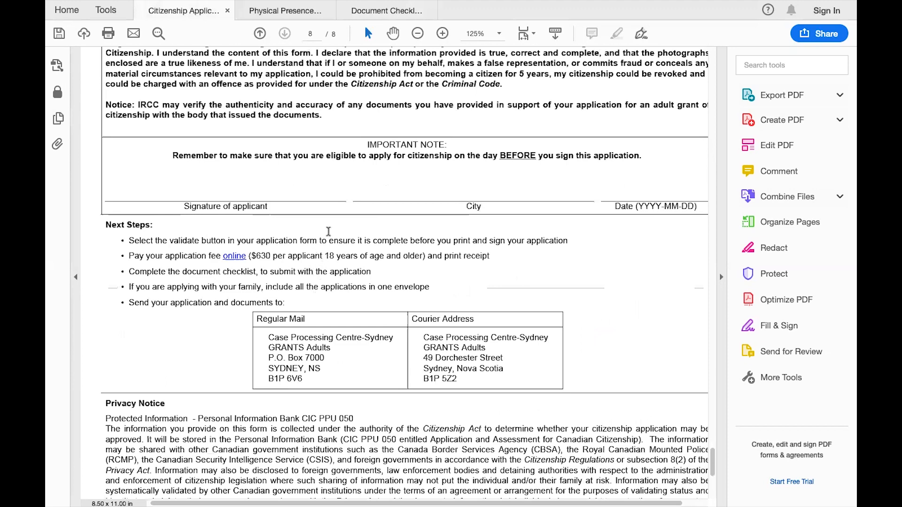
pyautogui.scroll(-3, 373, 297)
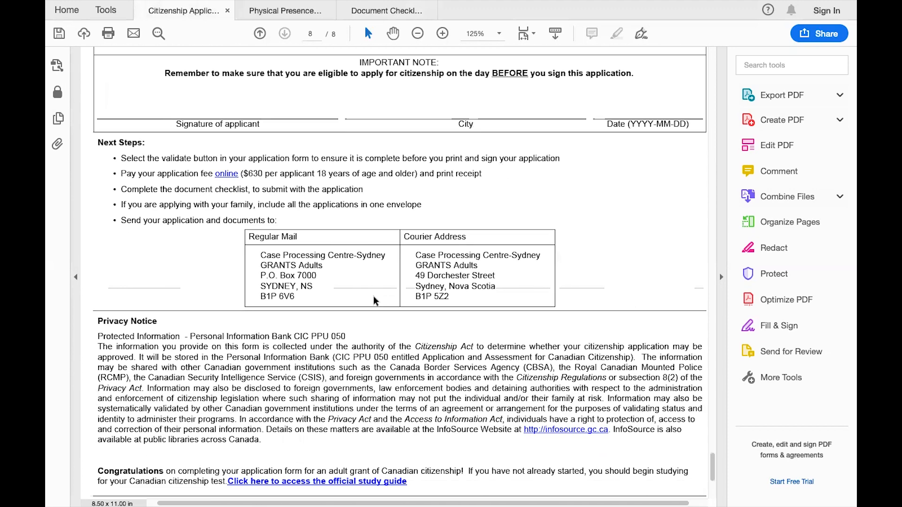
pyautogui.scroll(-1, 374, 300)
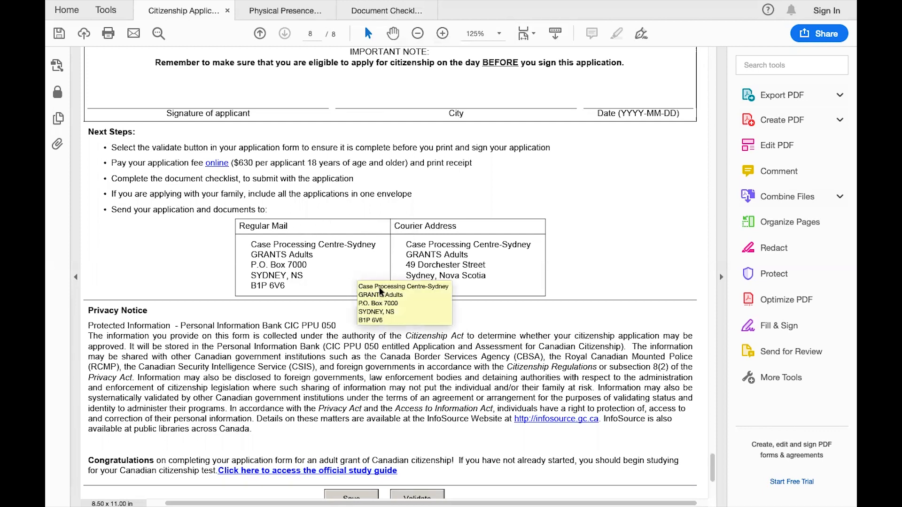
pyautogui.scroll(-3, 519, 305)
pyautogui.scroll(4, 520, 305)
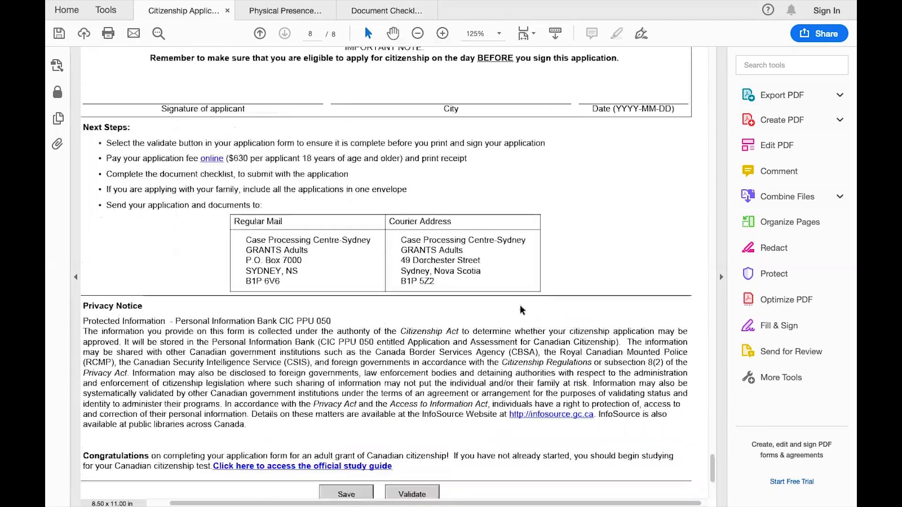
pyautogui.scroll(-3, 520, 306)
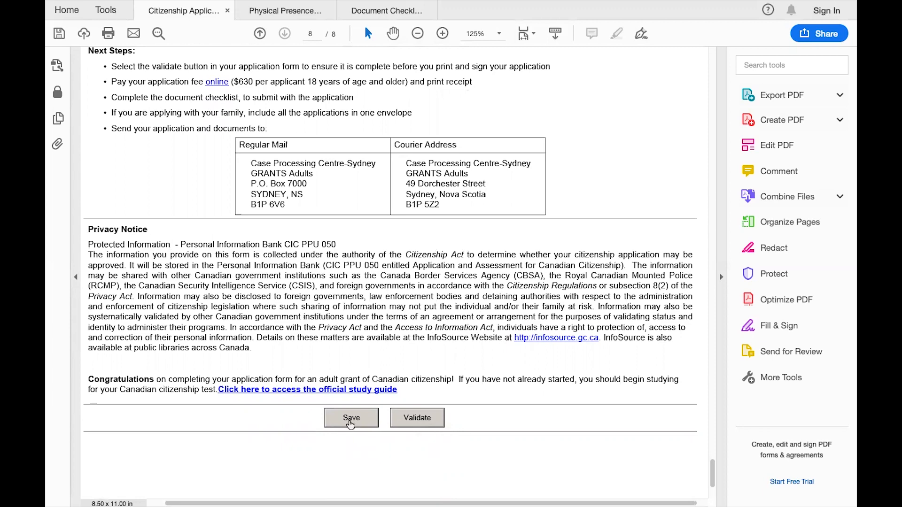
pyautogui.scroll(5, 422, 414)
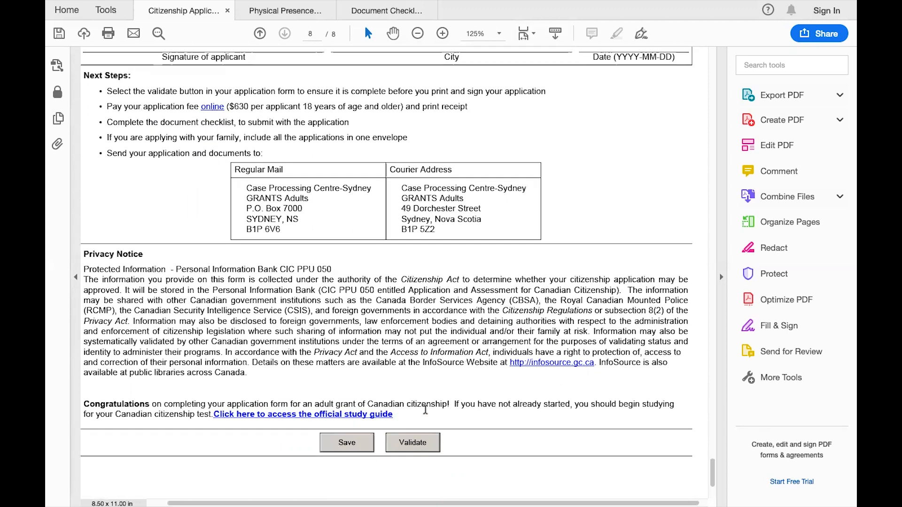
pyautogui.scroll(15, 425, 410)
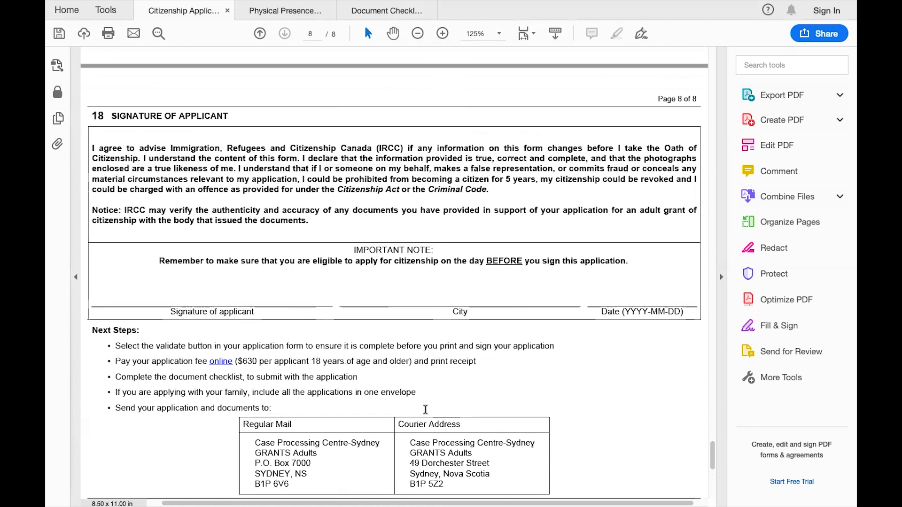
pyautogui.scroll(-5, 425, 409)
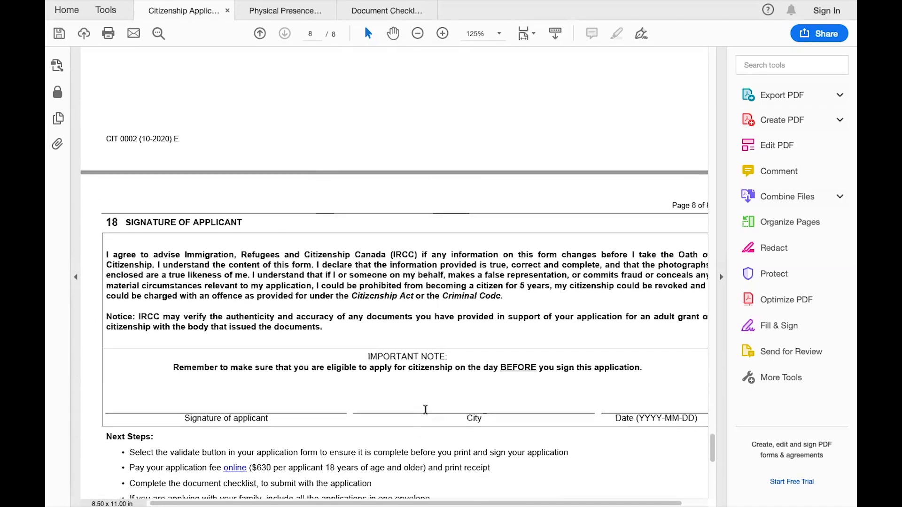